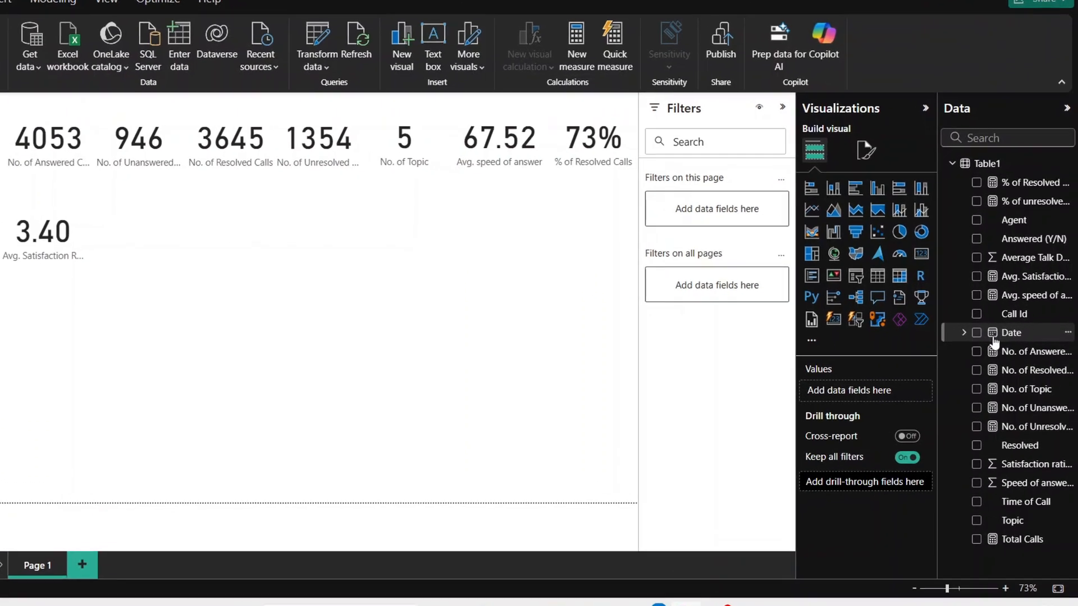
Step: Inspect the Date column in Table1's data view and return to the report page
{"action": "left_click", "coordinate": [994, 336]}
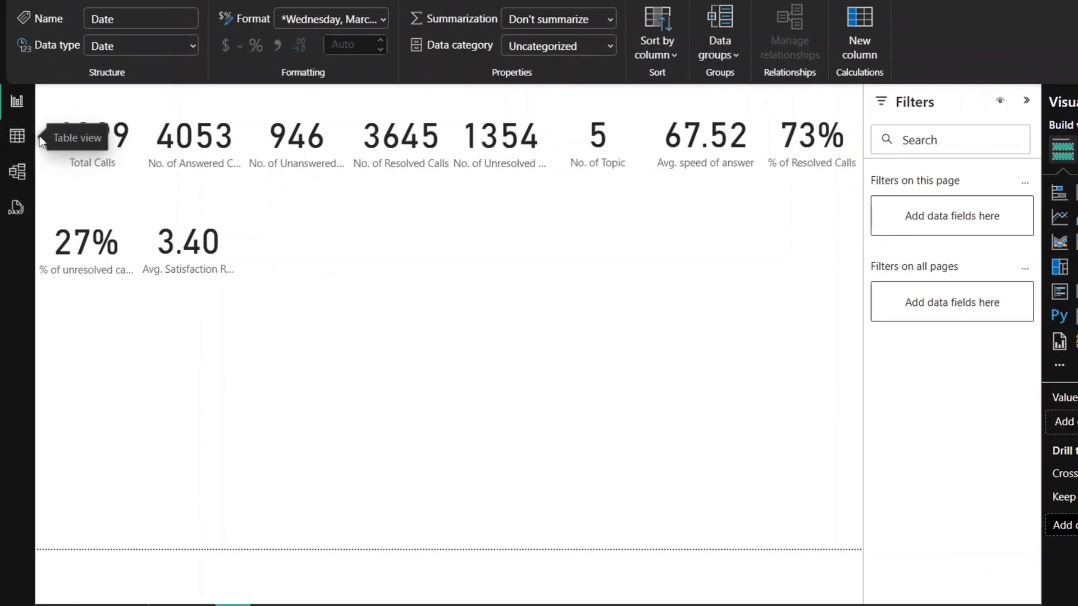
{"action": "left_click", "coordinate": [17, 136]}
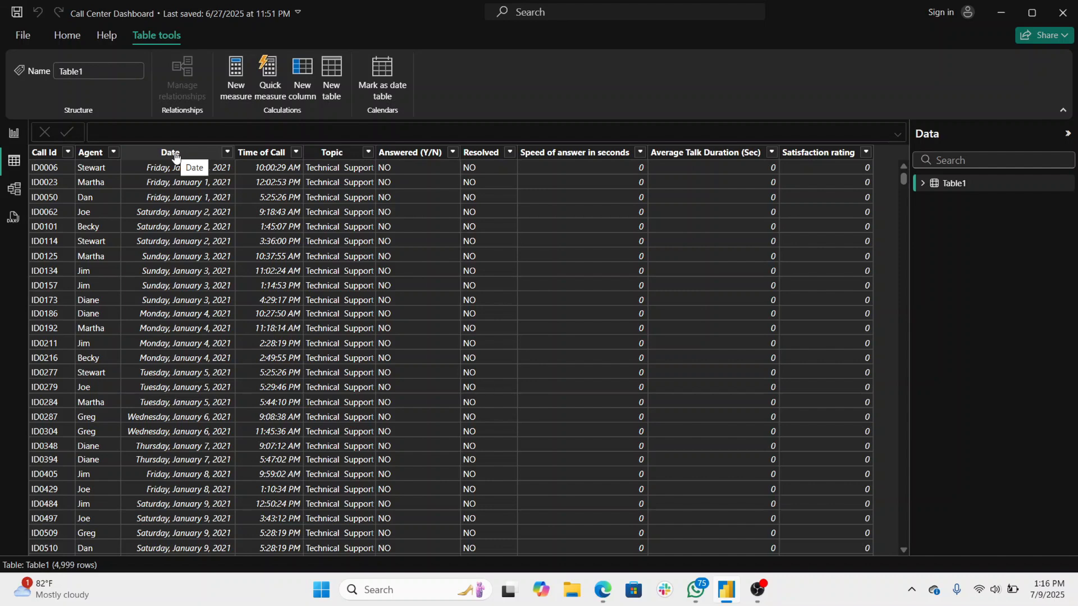
{"action": "left_click", "coordinate": [14, 134]}
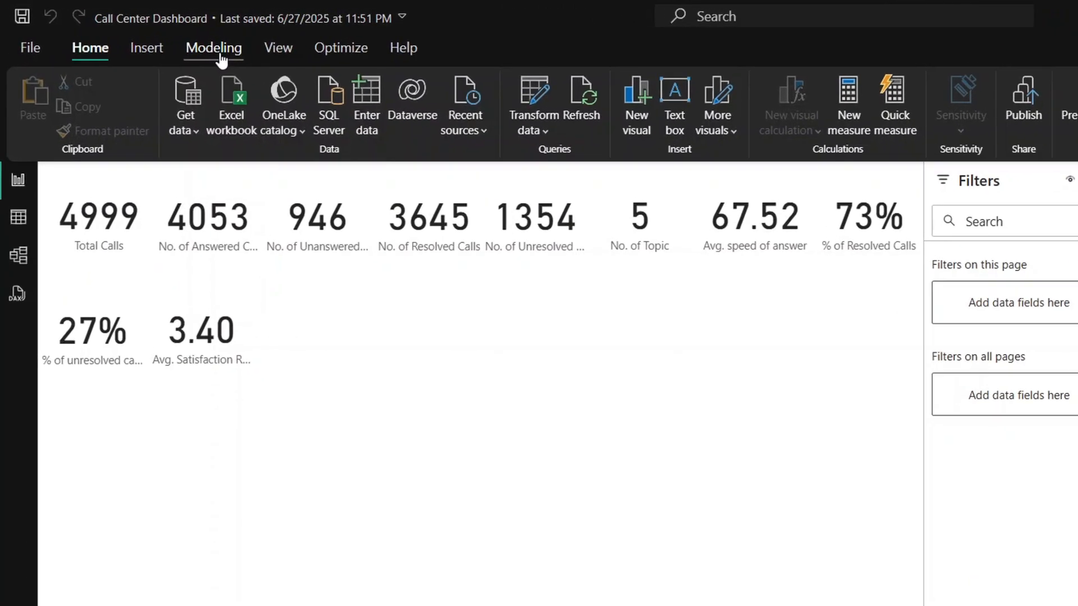
Step: Start a new calculated table and review the sample date table DAX formula in the ChatGPT conversation
{"action": "left_click", "coordinate": [221, 57]}
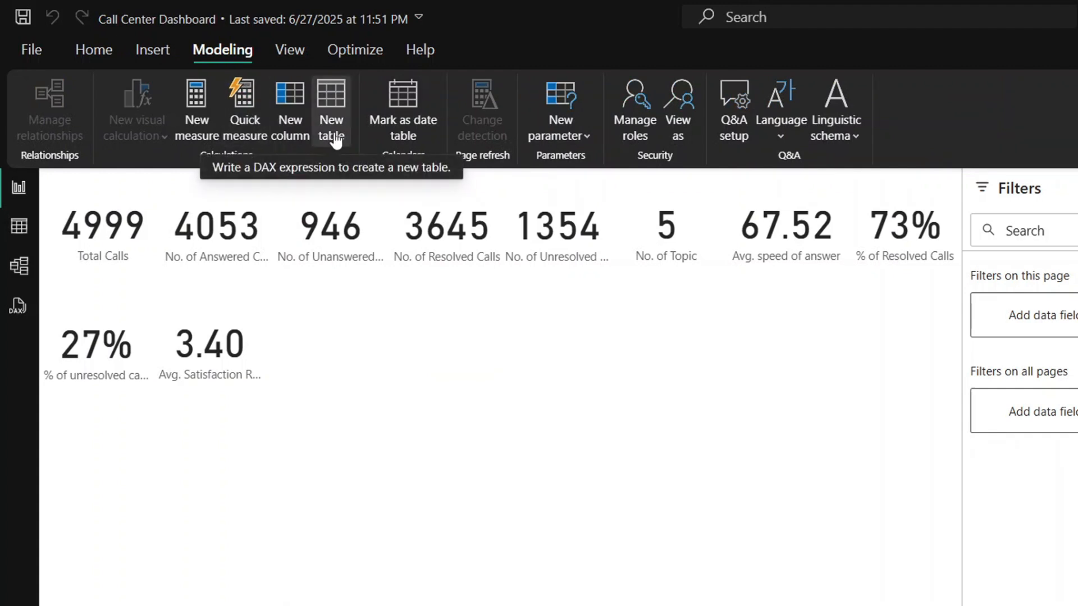
{"action": "left_click", "coordinate": [330, 138]}
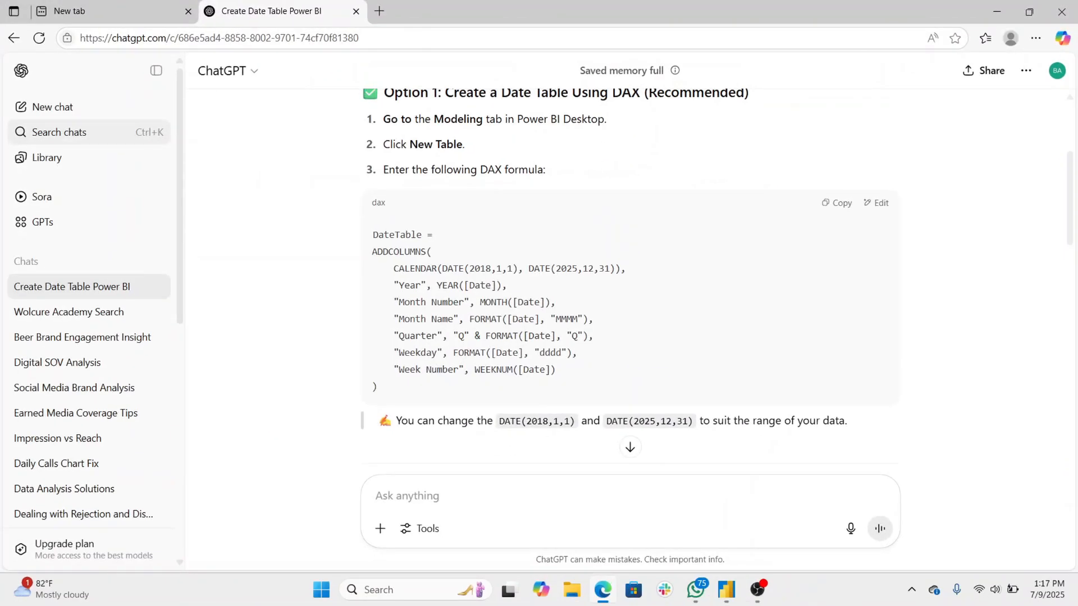
{"action": "scroll", "coordinate": [629, 280], "scroll_direction": "up", "scroll_amount": 4}
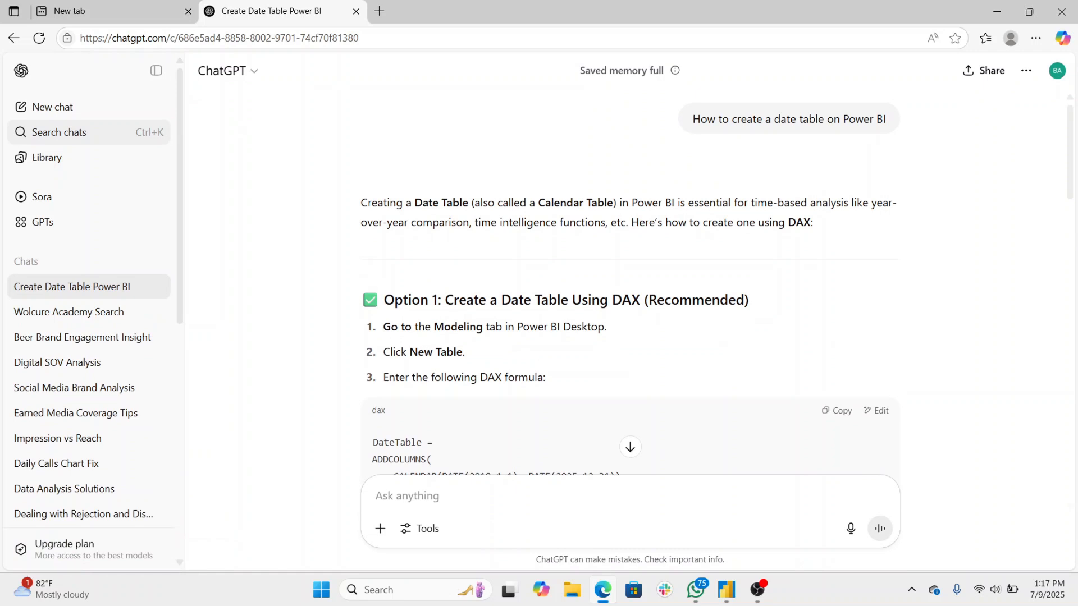
{"action": "scroll", "coordinate": [630, 281], "scroll_direction": "down", "scroll_amount": 5}
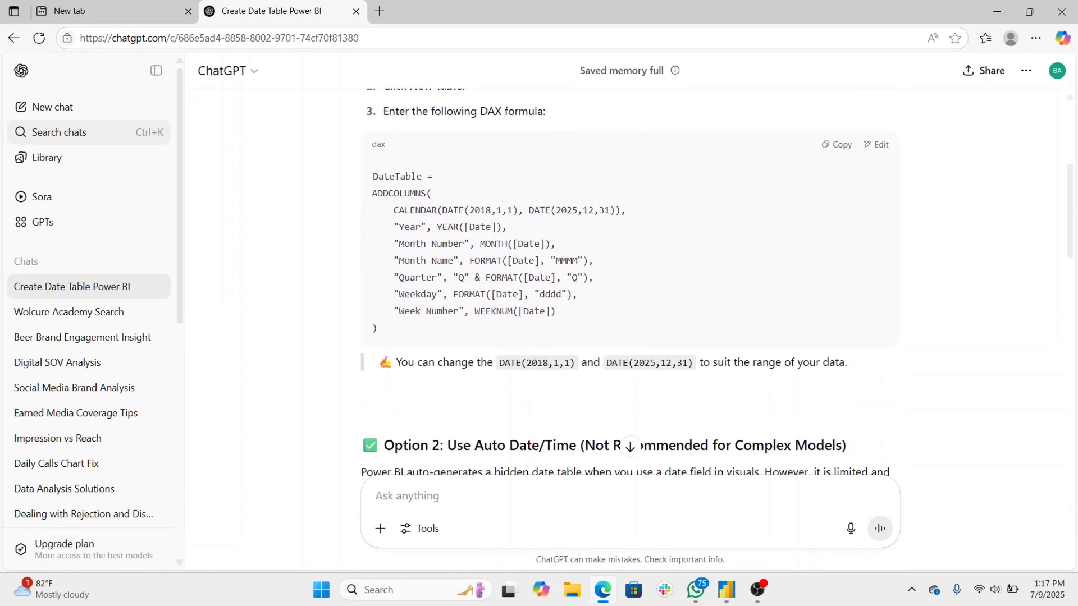
{"action": "scroll", "coordinate": [630, 280], "scroll_direction": "down", "scroll_amount": 1}
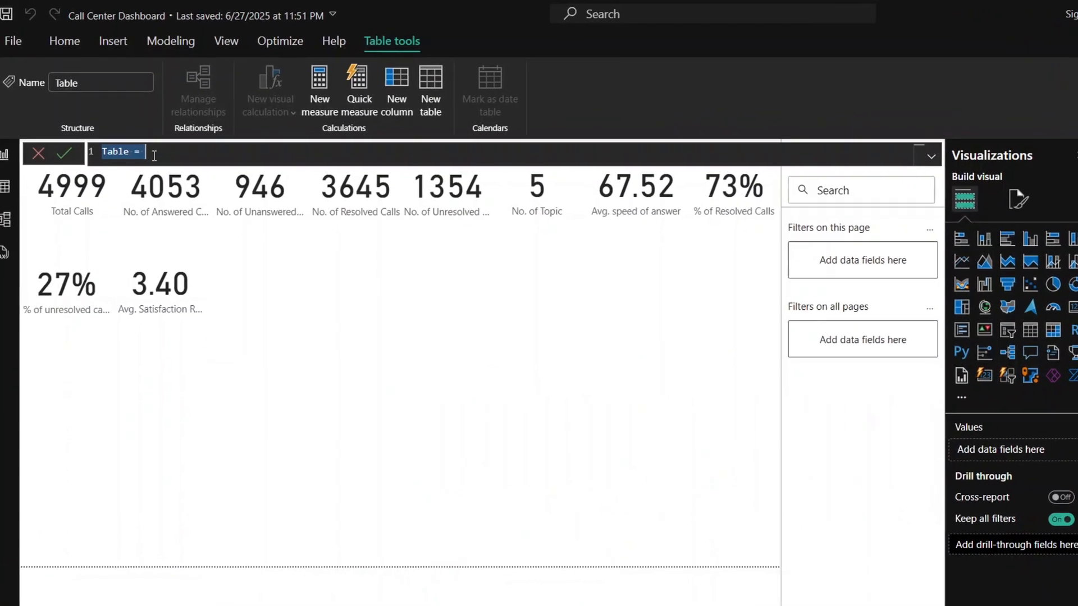
Step: Name the new table DateTable in its formula and open an ADDCOLUMNS( function on the second line
{"action": "key", "text": "BackSpace"}
{"action": "type", "text": "Date"}
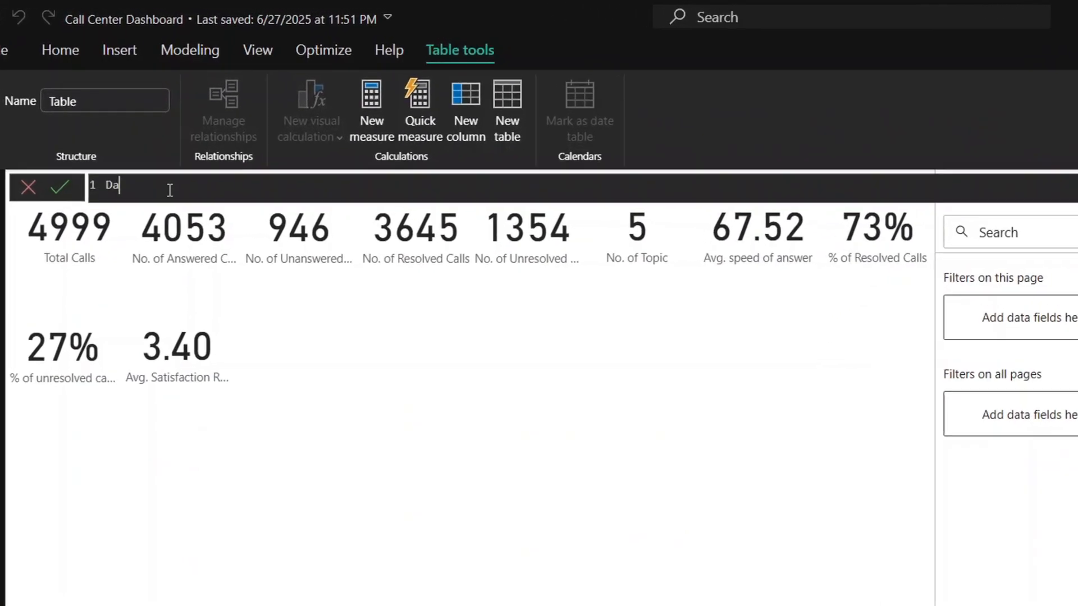
{"action": "type", "text": "Table ="}
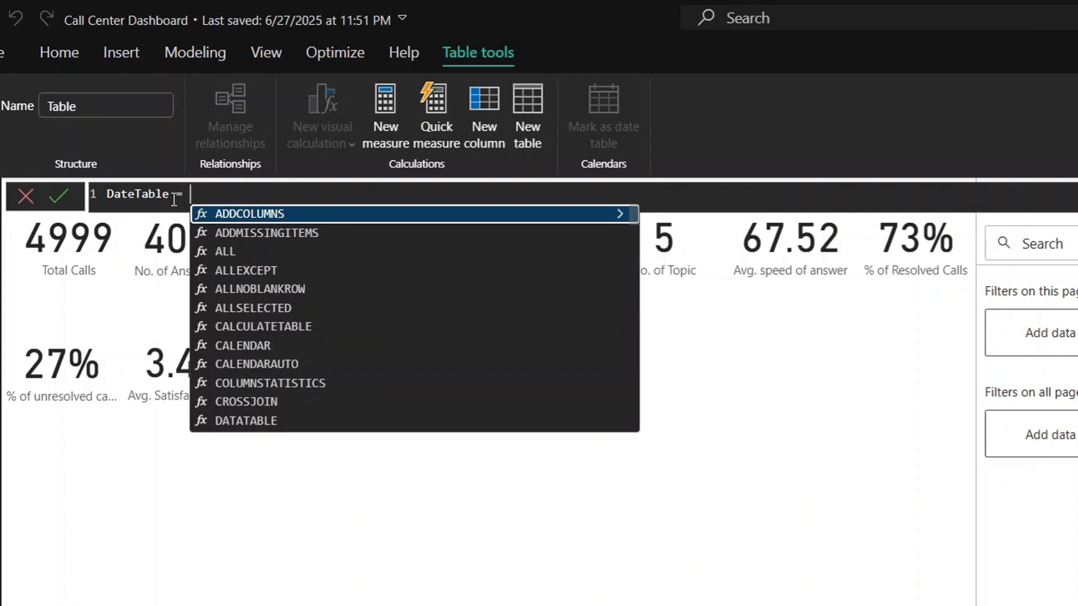
{"action": "key", "text": "shift+Return"}
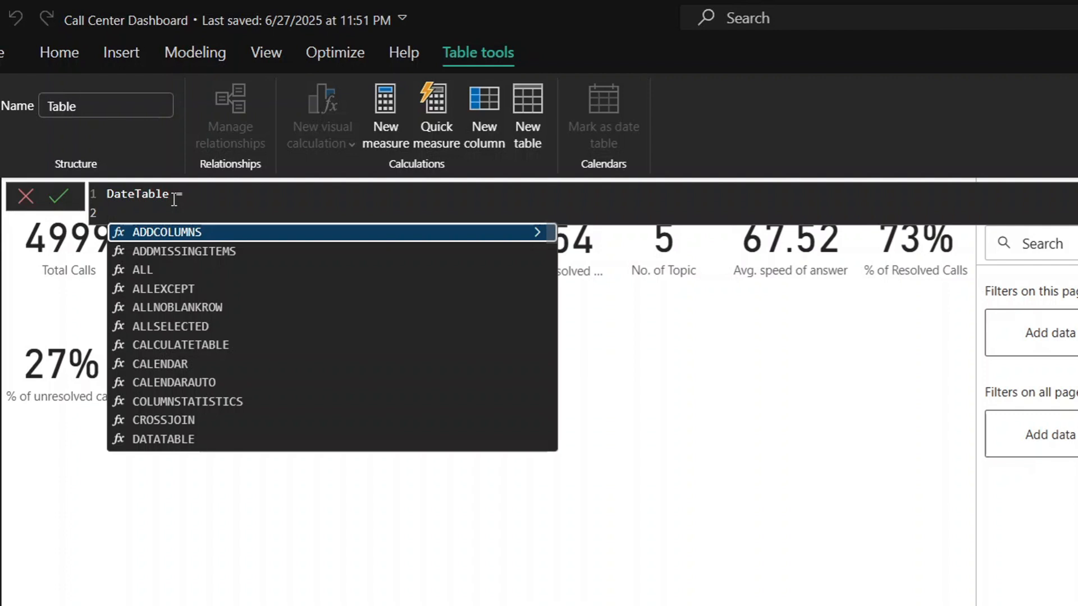
{"action": "left_click", "coordinate": [195, 234]}
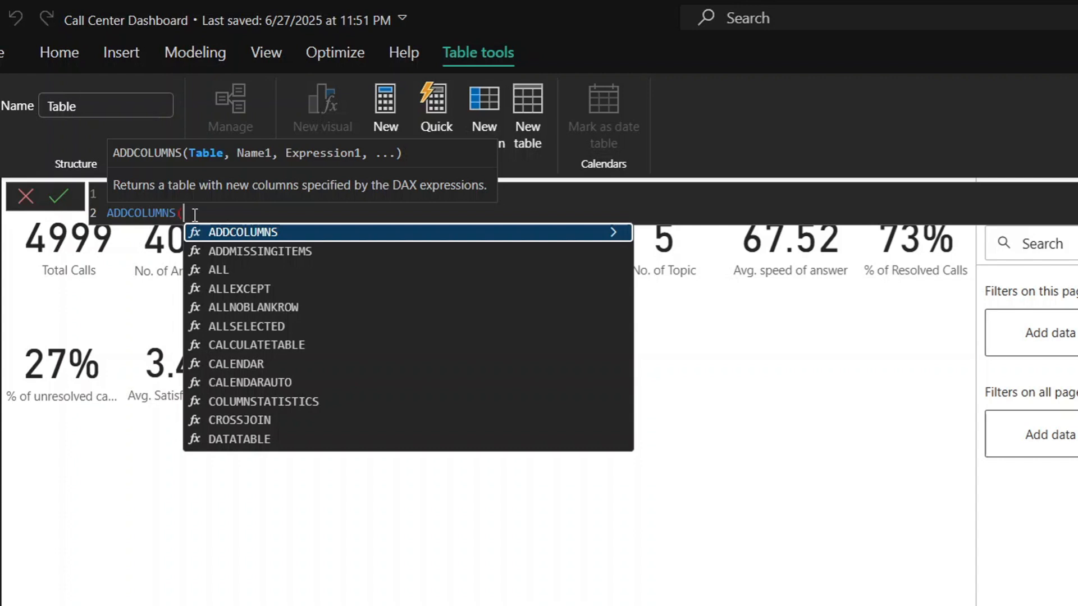
{"action": "key", "text": "shift+Return"}
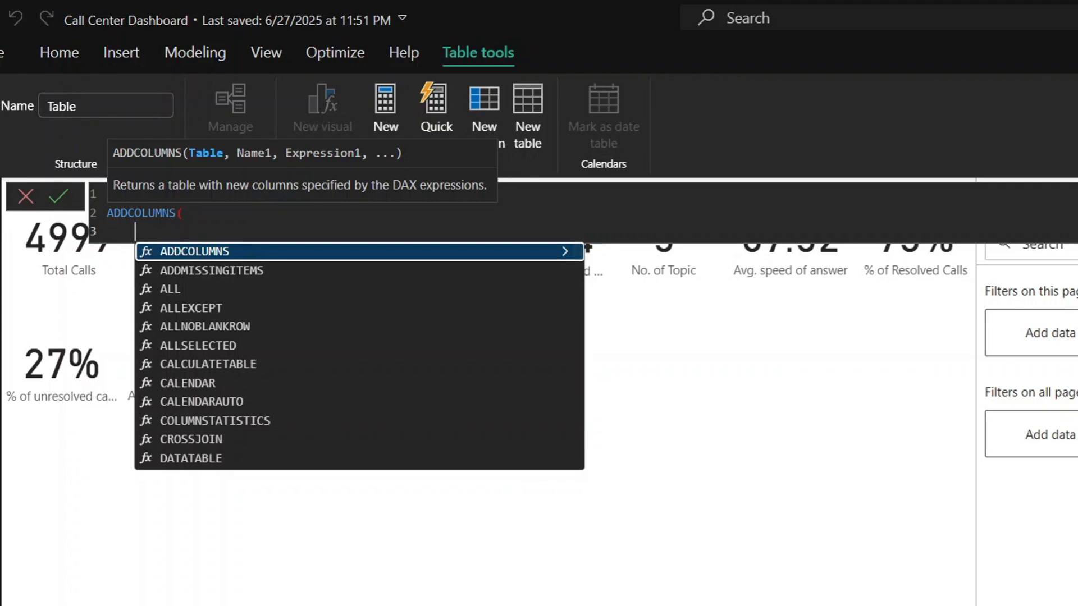
Step: Check ChatGPT's sample formula again and open a CALENDAR( function on the third line of Power BI's DateTable formula
{"action": "key", "text": "alt+Tab"}
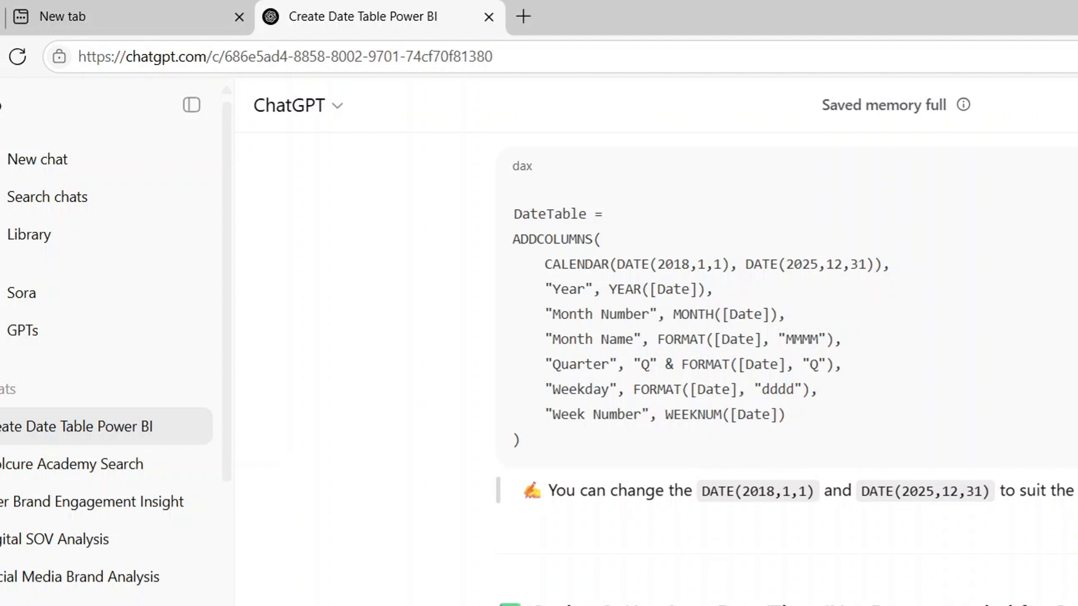
{"action": "key", "text": "alt+Tab"}
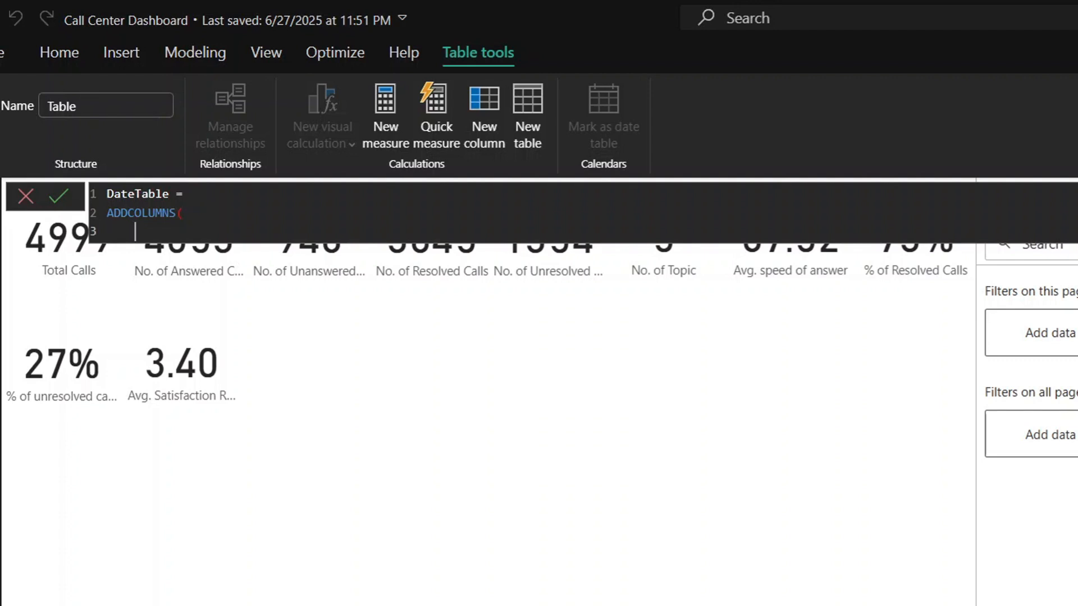
{"action": "left_click", "coordinate": [338, 271]}
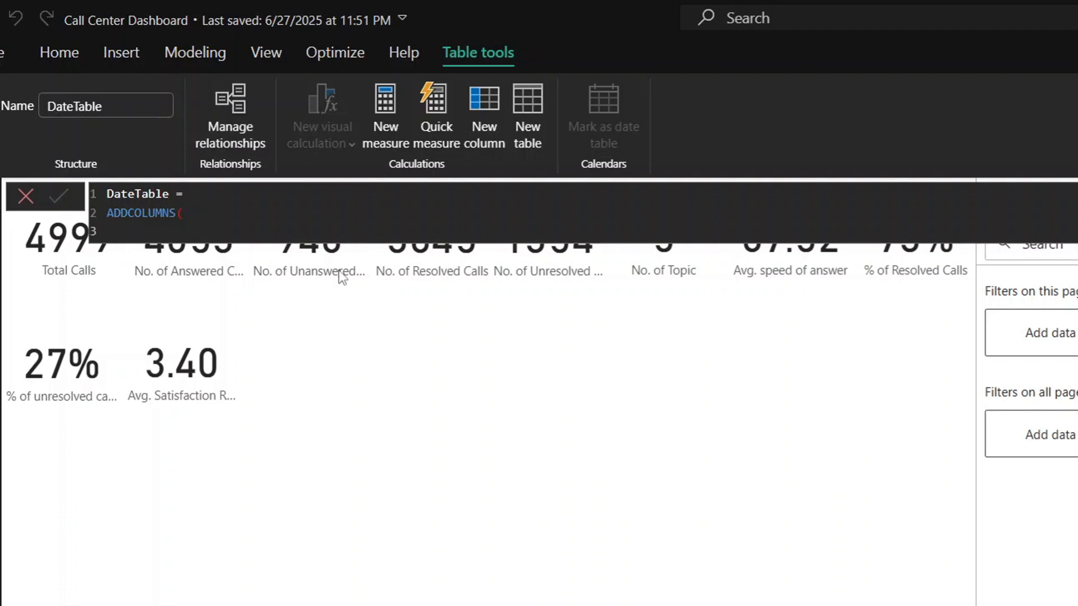
{"action": "left_click", "coordinate": [172, 227]}
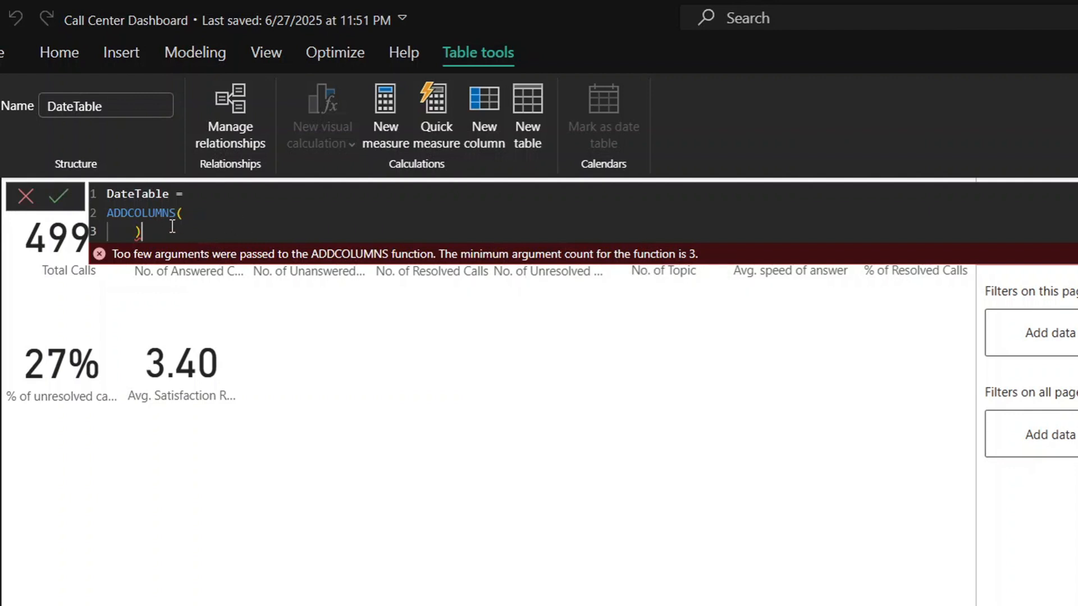
{"action": "key", "text": "BackSpace"}
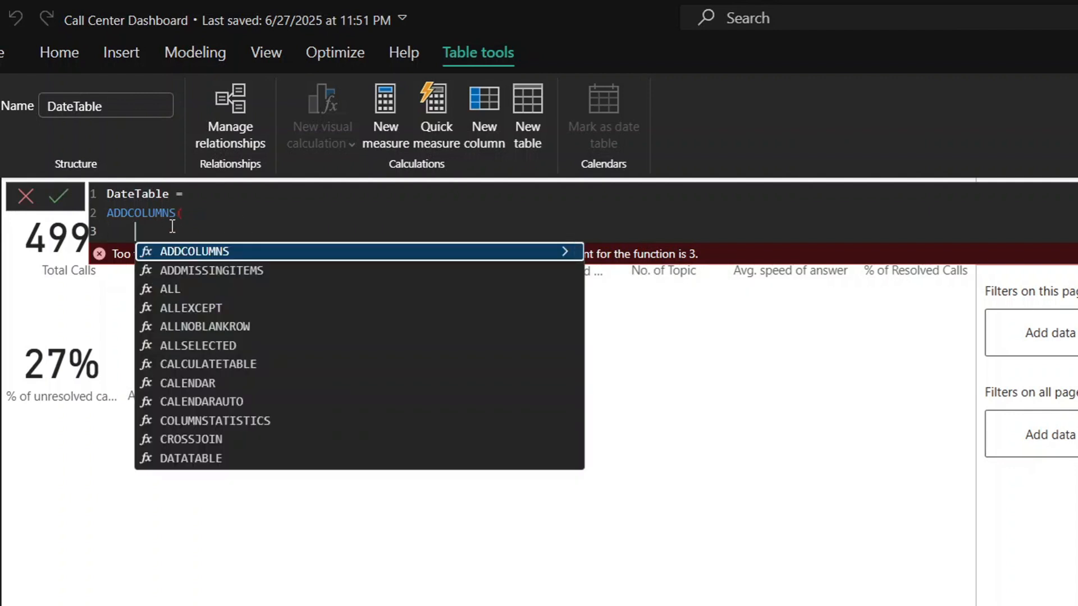
{"action": "type", "text": "cal"}
{"action": "left_click", "coordinate": [213, 270]}
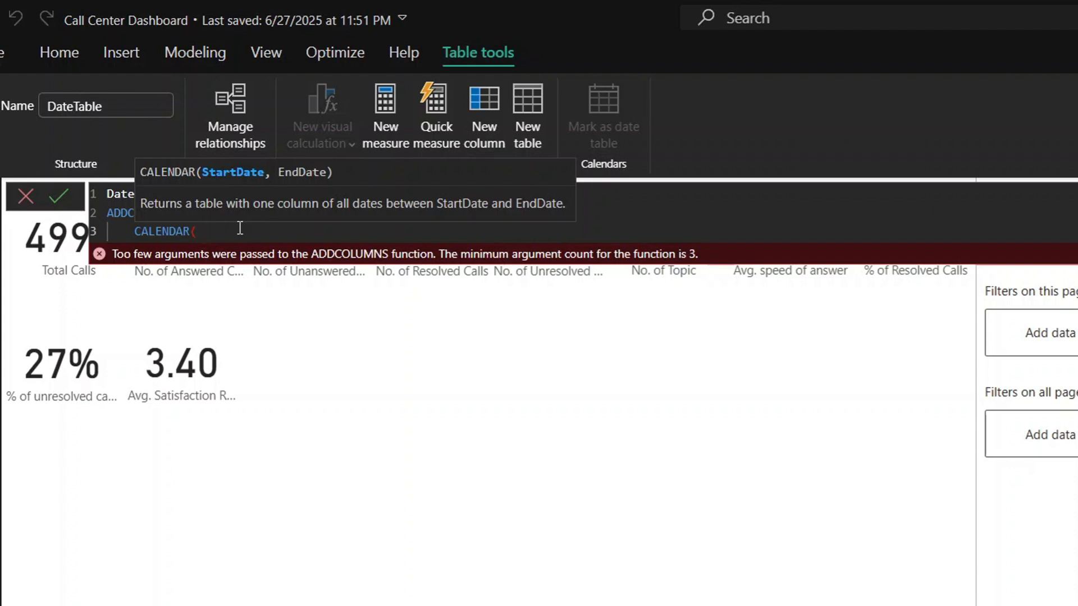
{"action": "type", "text": "sta"}
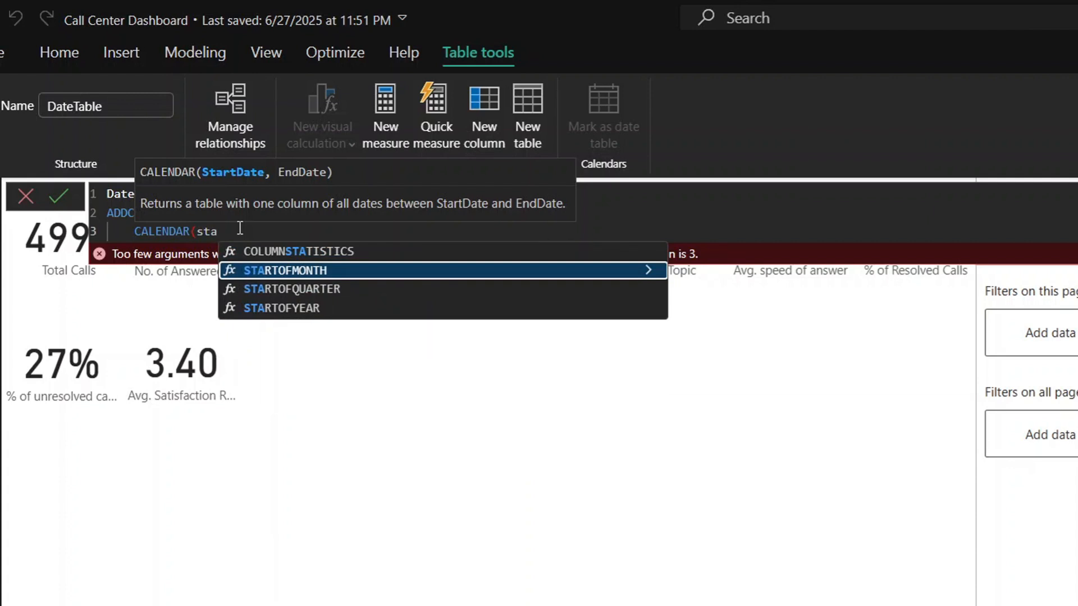
{"action": "key", "text": "Escape"}
{"action": "key", "text": "BackSpace"}
{"action": "key", "text": "BackSpace"}
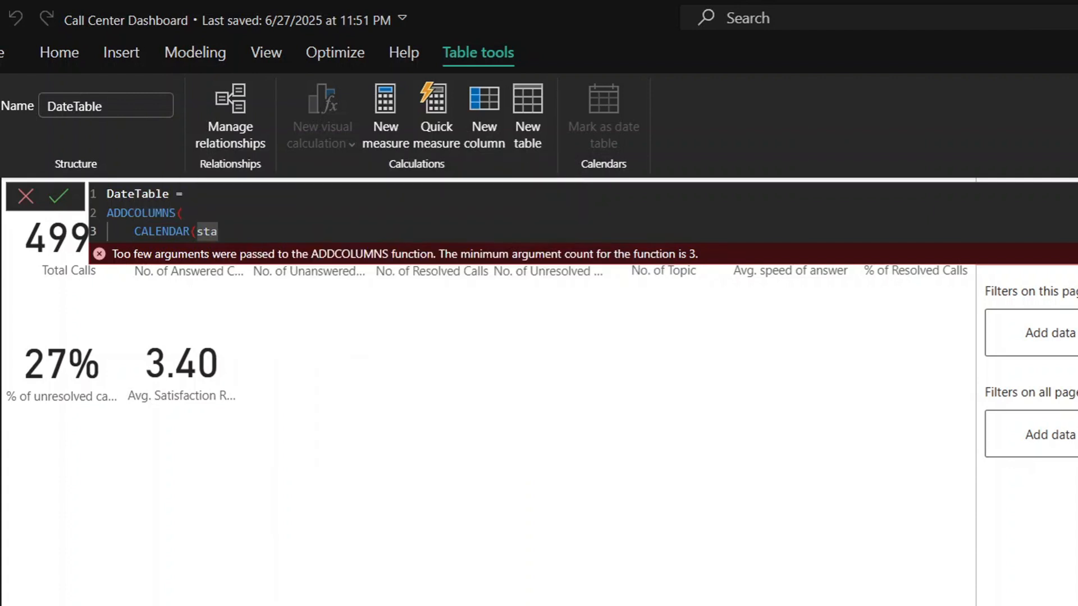
{"action": "key", "text": "BackSpace"}
Step: Enter FIRSTDATE with 'Table1'[Date] as the start date of the CALENDAR function
{"action": "type", "text": "fir"}
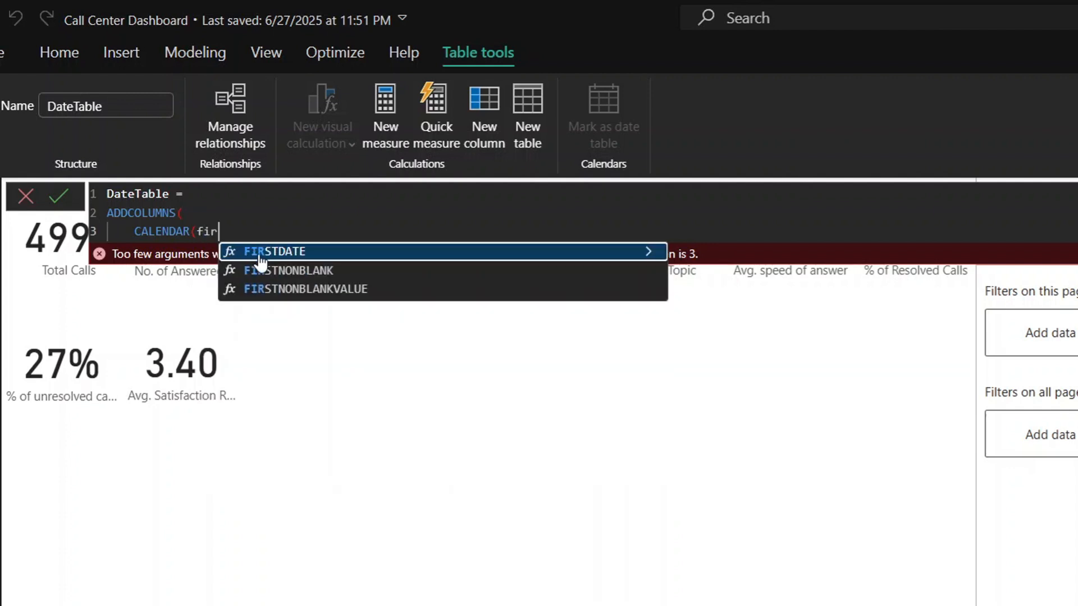
{"action": "left_click", "coordinate": [252, 253]}
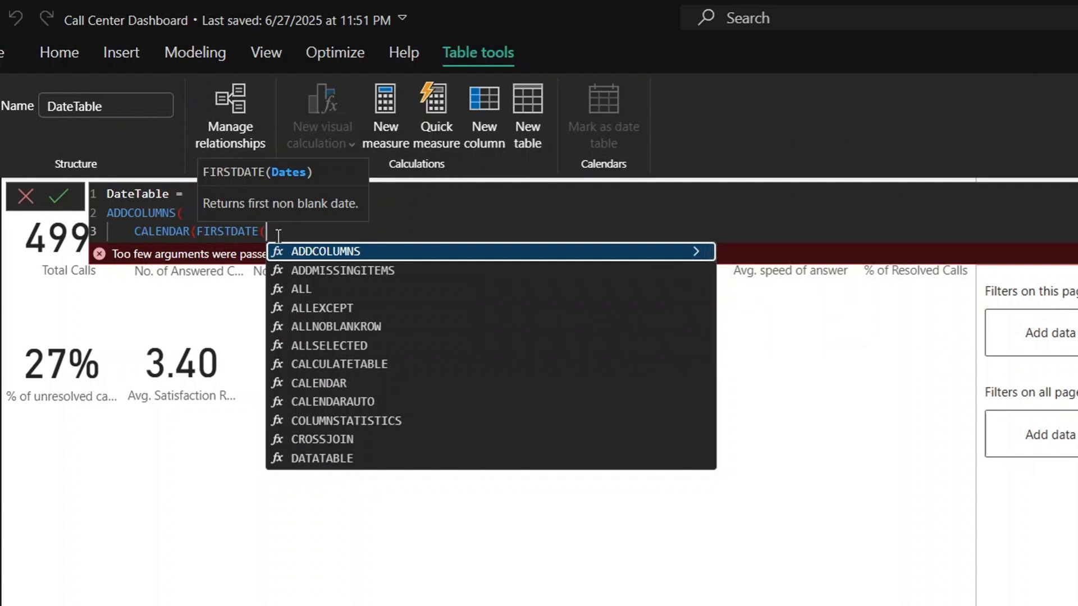
{"action": "type", "text": "'"}
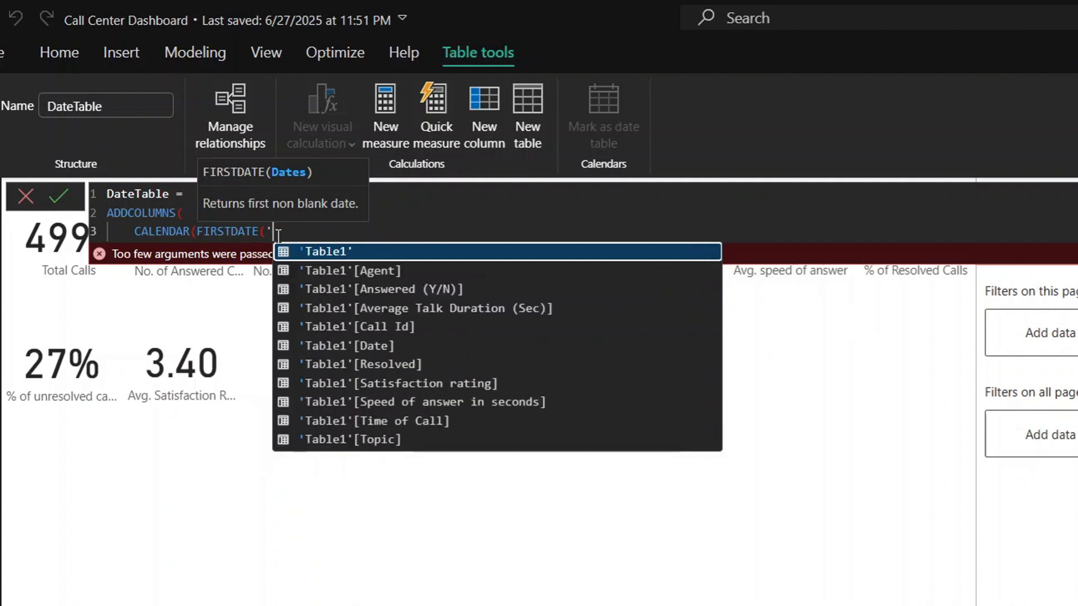
{"action": "left_click", "coordinate": [358, 345]}
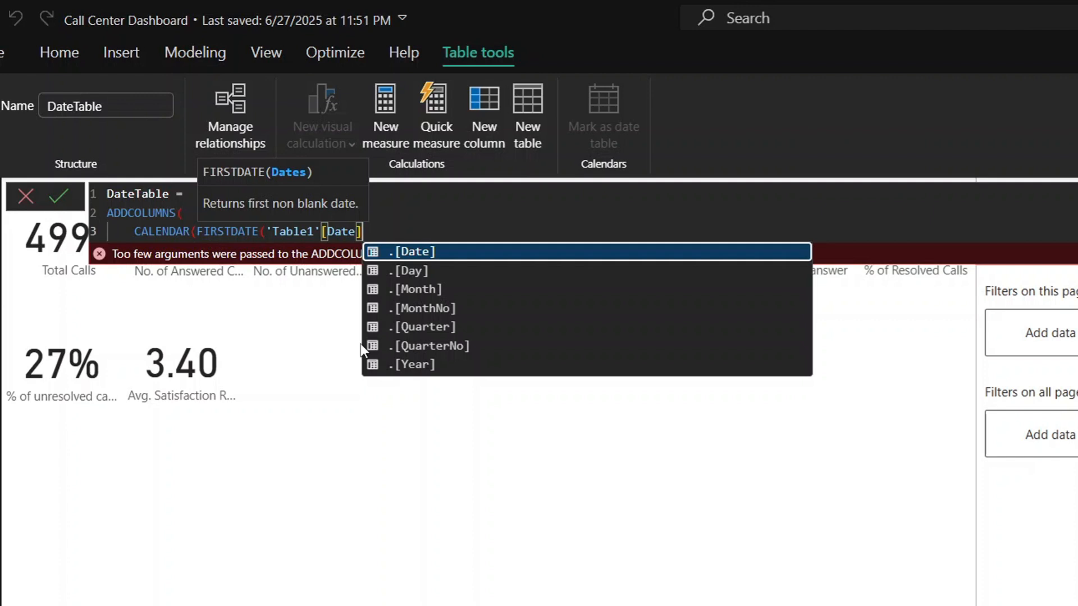
{"action": "type", "text": ","}
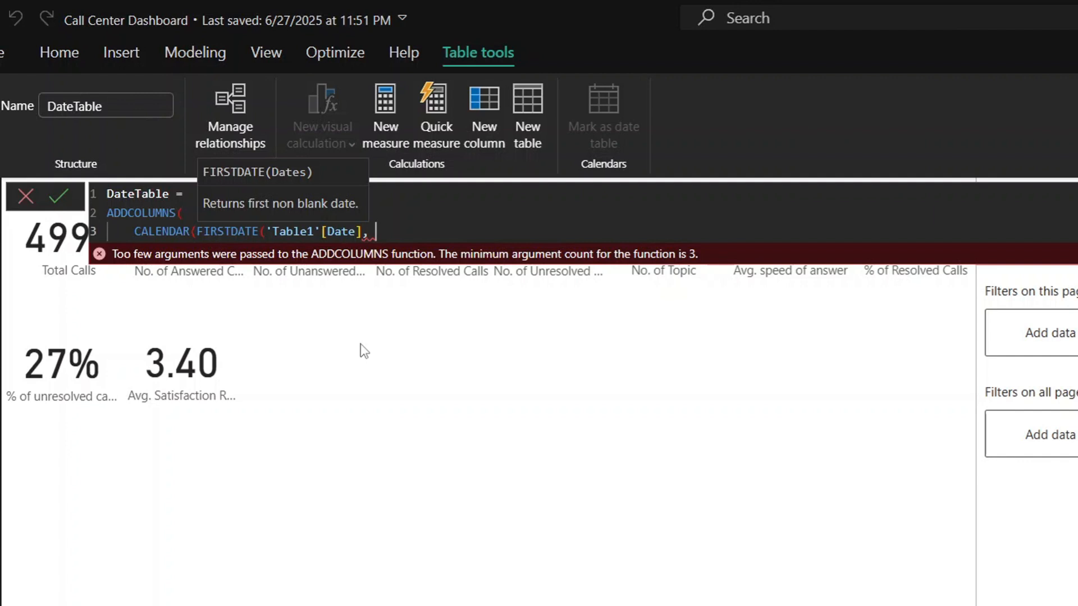
{"action": "type", "text": "'"}
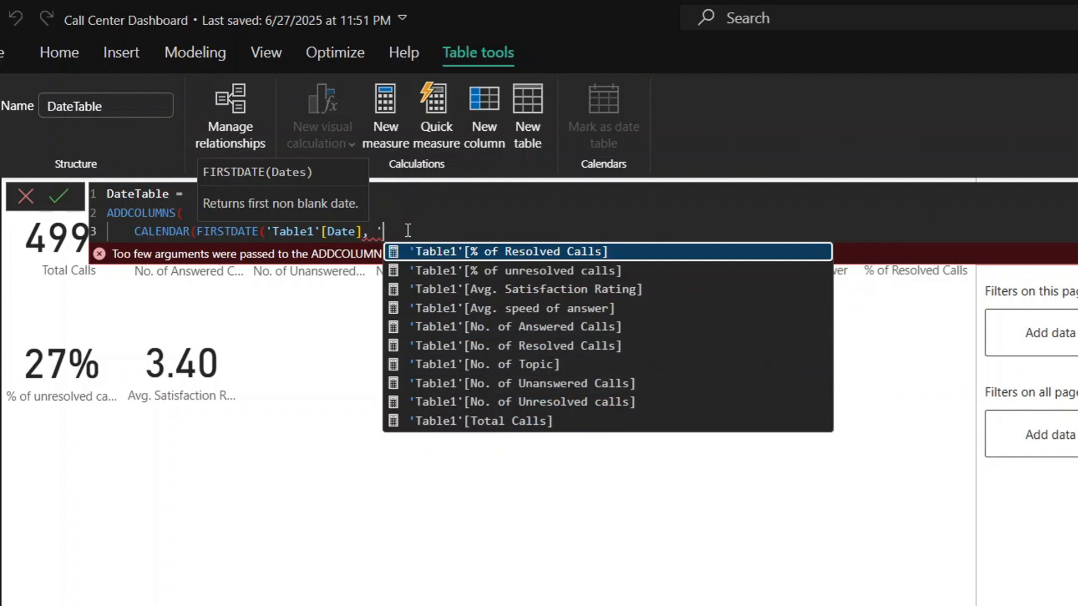
{"action": "key", "text": "BackSpace"}
{"action": "key", "text": "BackSpace"}
{"action": "key", "text": "BackSpace"}
{"action": "key", "text": "BackSpace"}
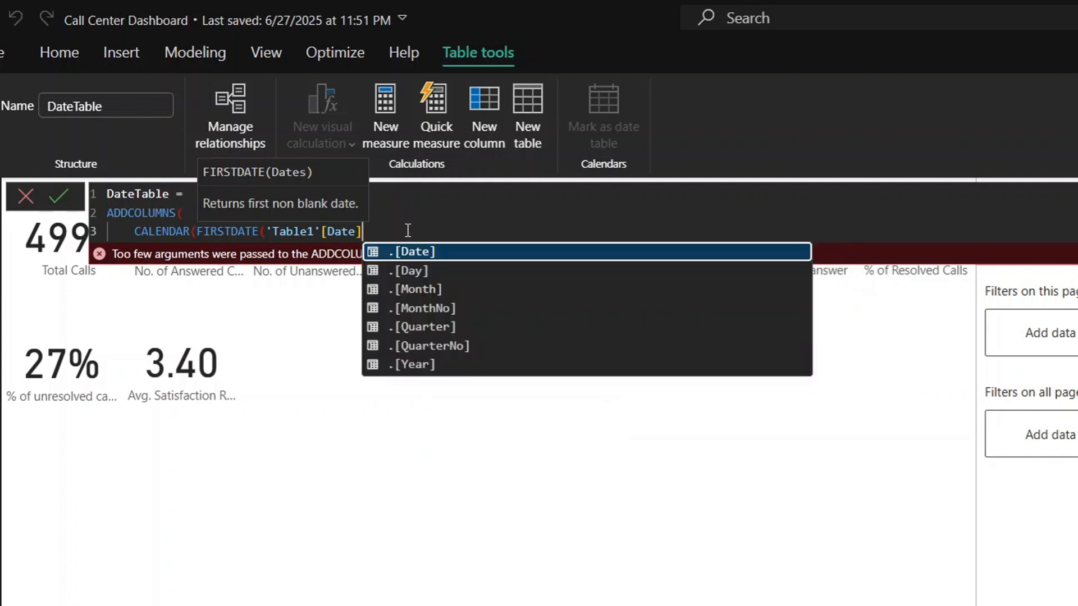
Step: Close the FIRSTDATE argument and add LASTDATE('Table1'[Date]) as the end date, closing the CALENDAR function
{"action": "type", "text": "]), "}
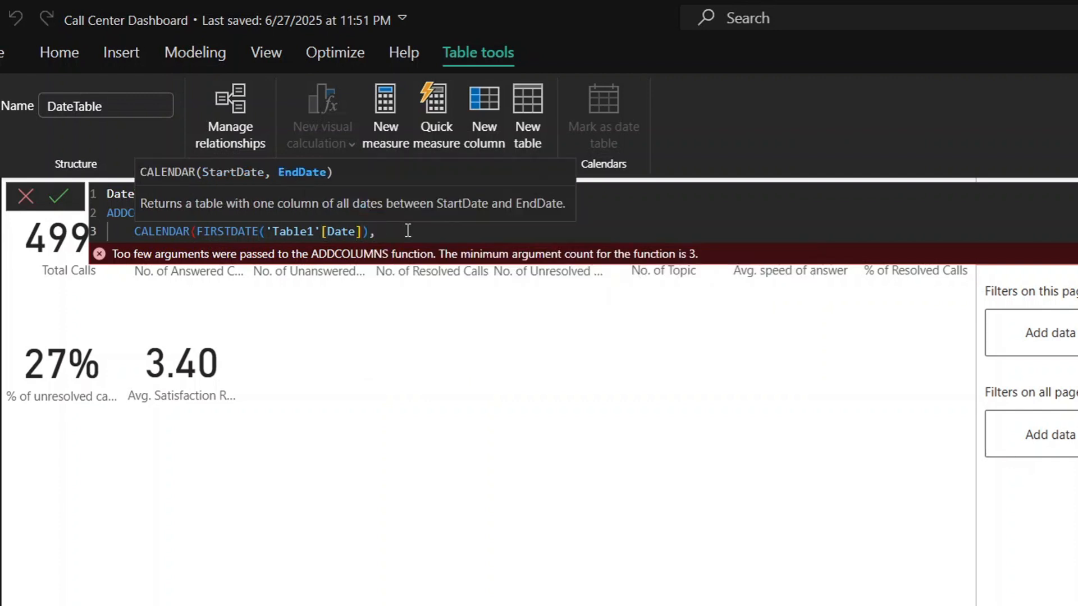
{"action": "type", "text": "las"}
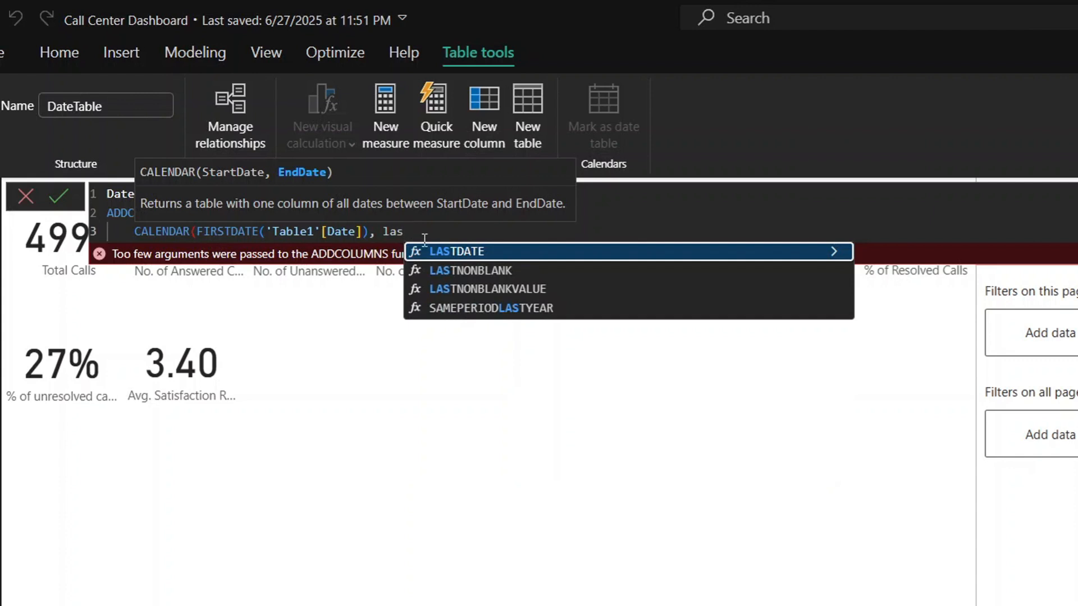
{"action": "key", "text": "Tab"}
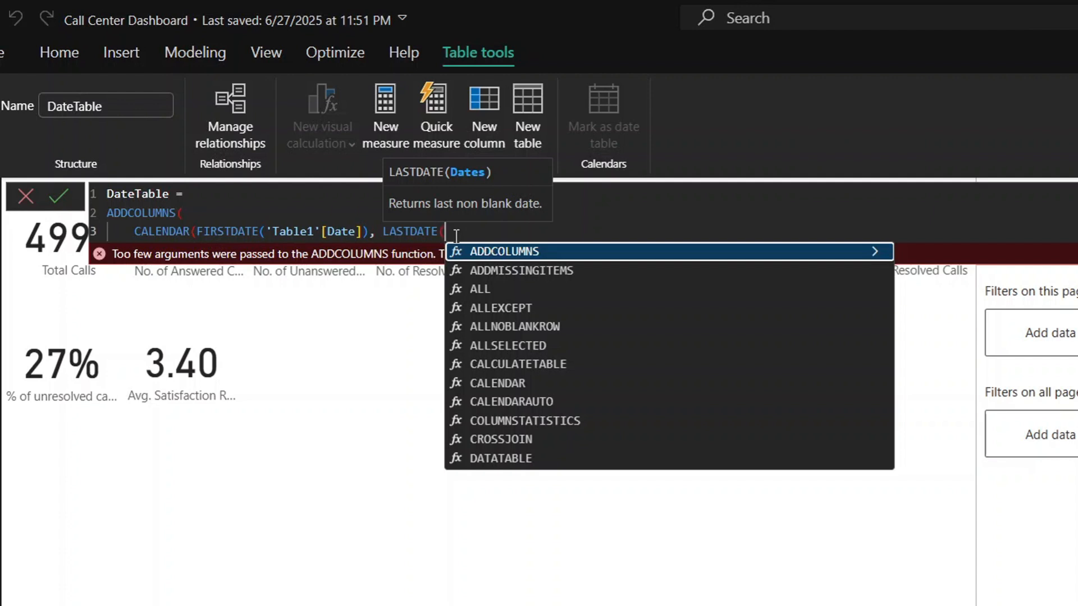
{"action": "type", "text": "'"}
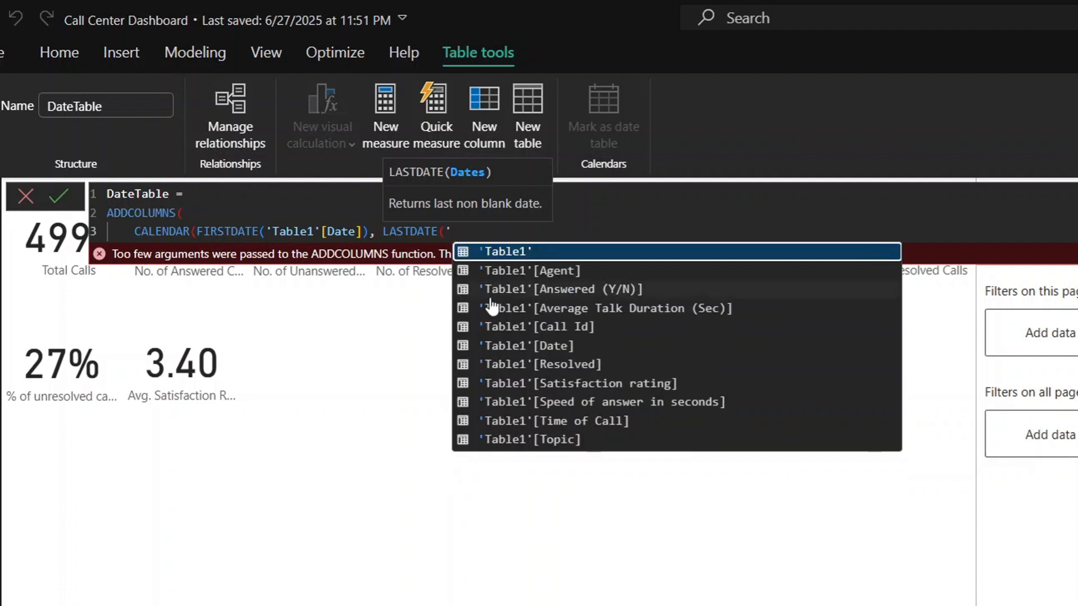
{"action": "left_click", "coordinate": [531, 347]}
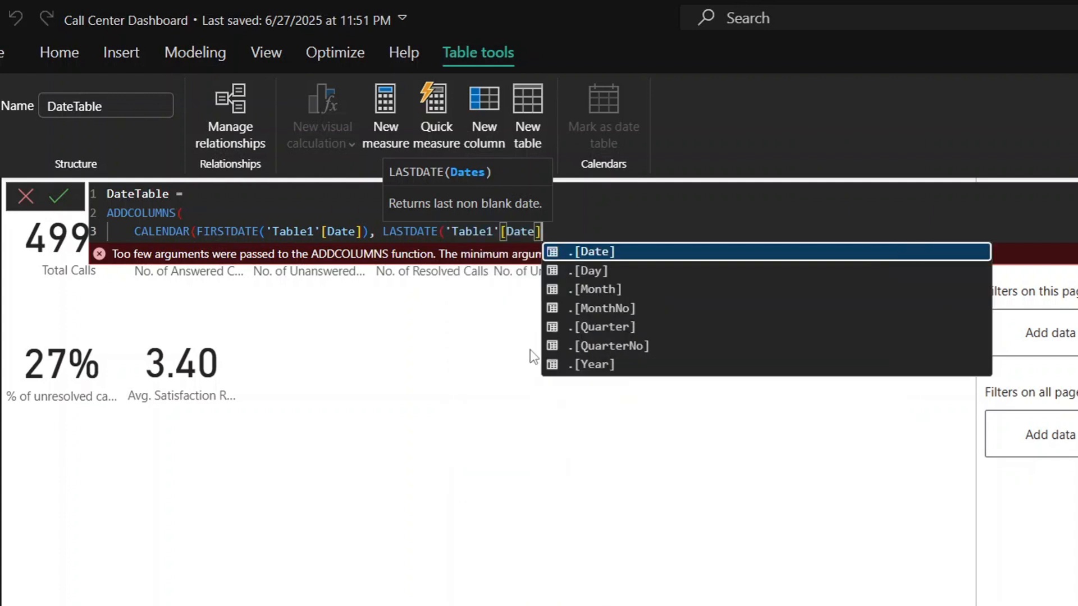
{"action": "type", "text": ")"}
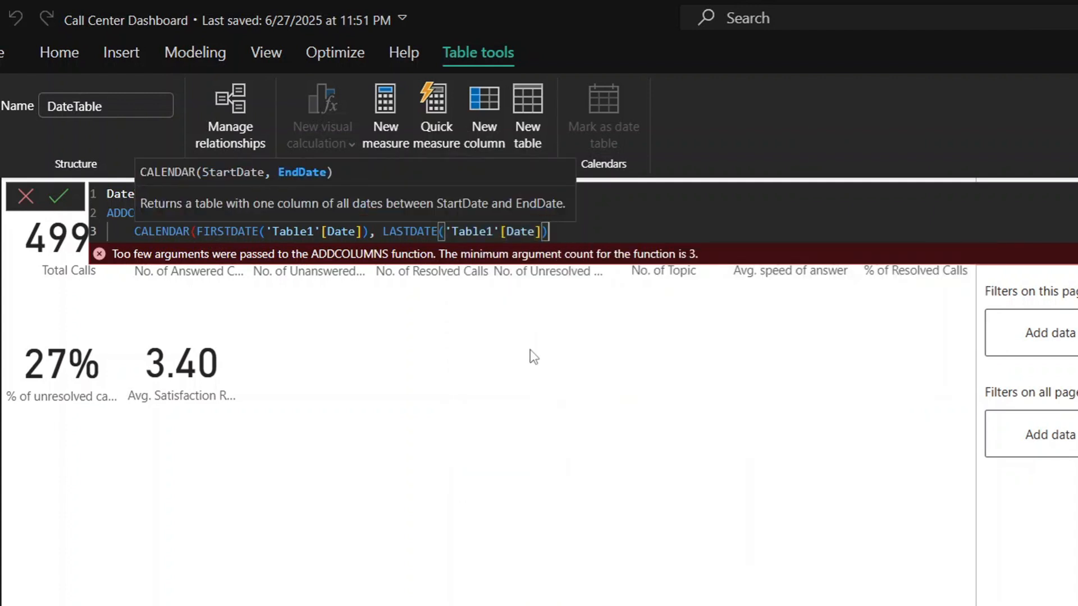
{"action": "type", "text": ")"}
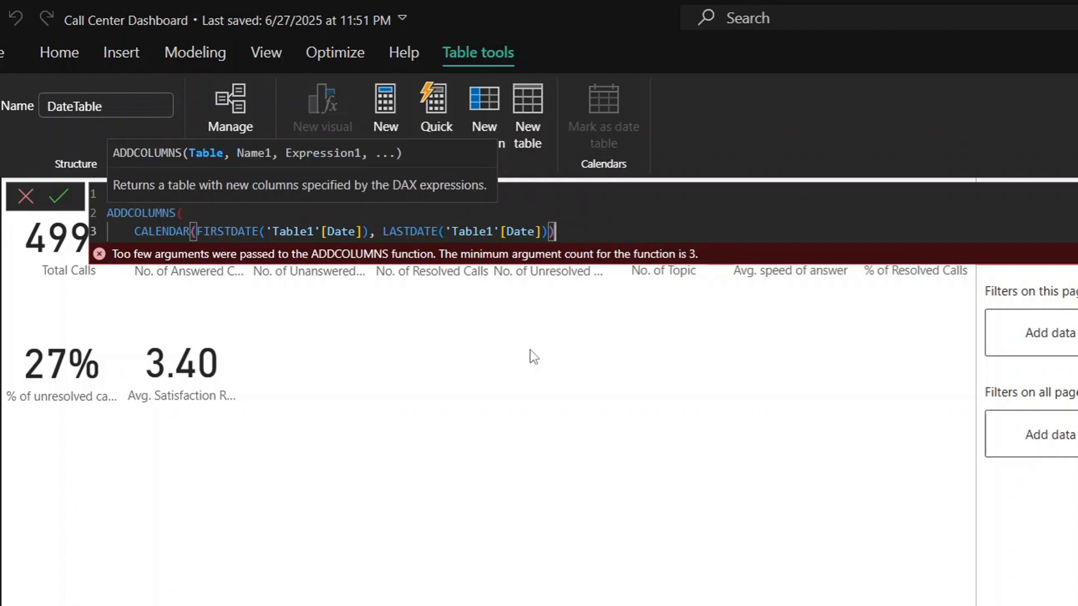
Step: Follow the CALENDAR function with a comma, then start the fourth line with the column name "Year" and an open Year( function
{"action": "type", "text": ","}
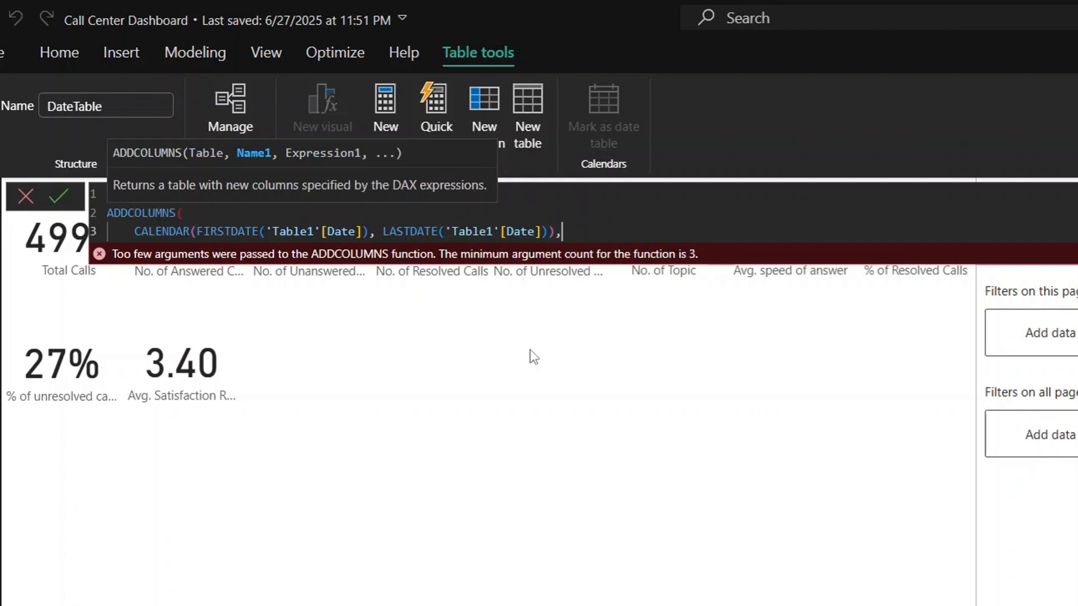
{"action": "key", "text": "shift+Return"}
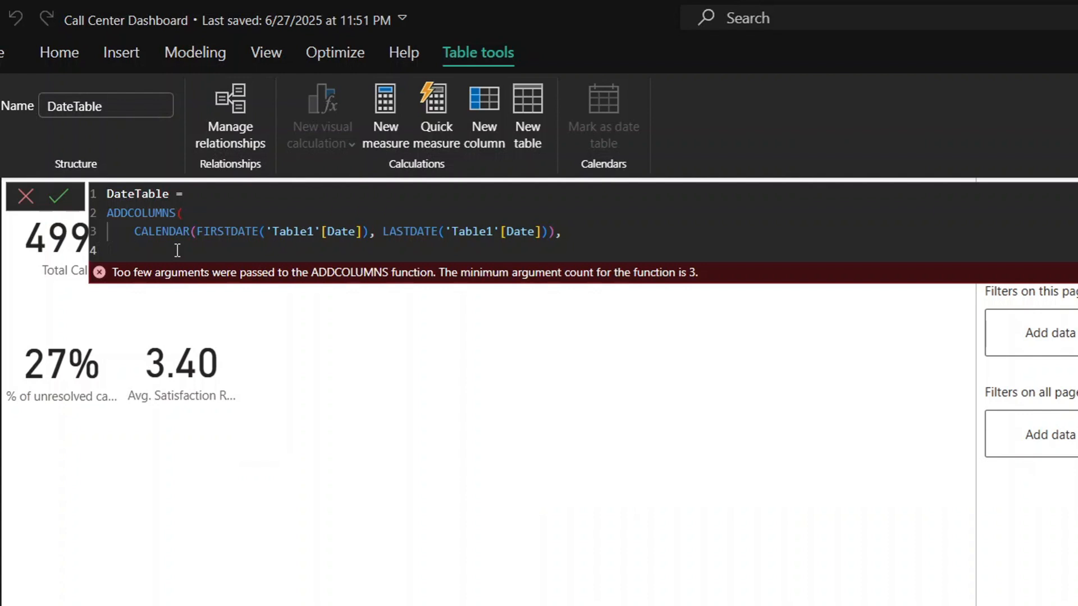
{"action": "type", "text": "\"Year\""}
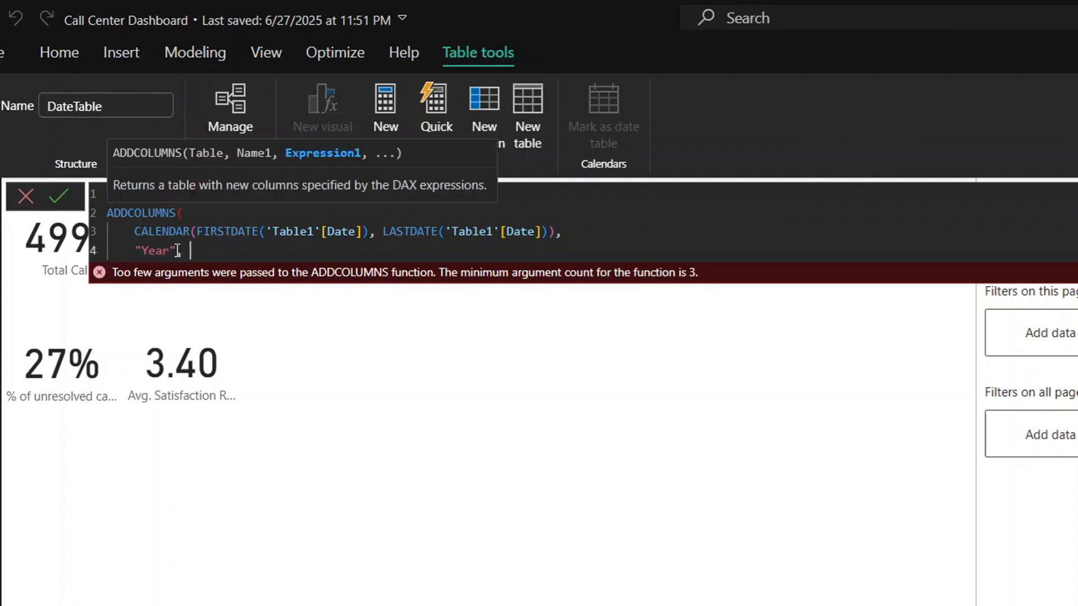
{"action": "type", "text": ","}
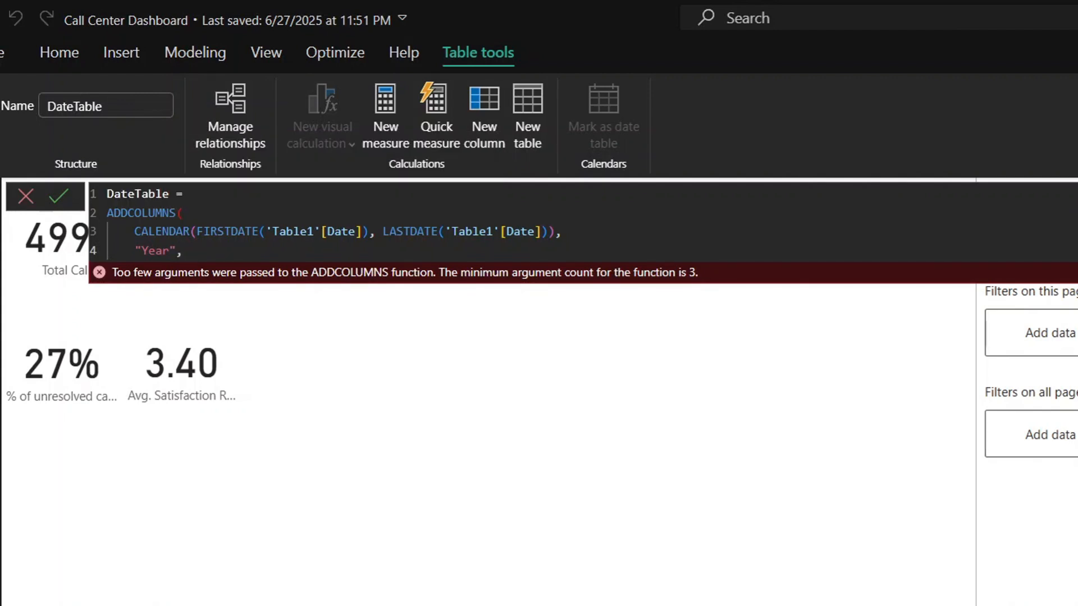
{"action": "type", "text": " Year"}
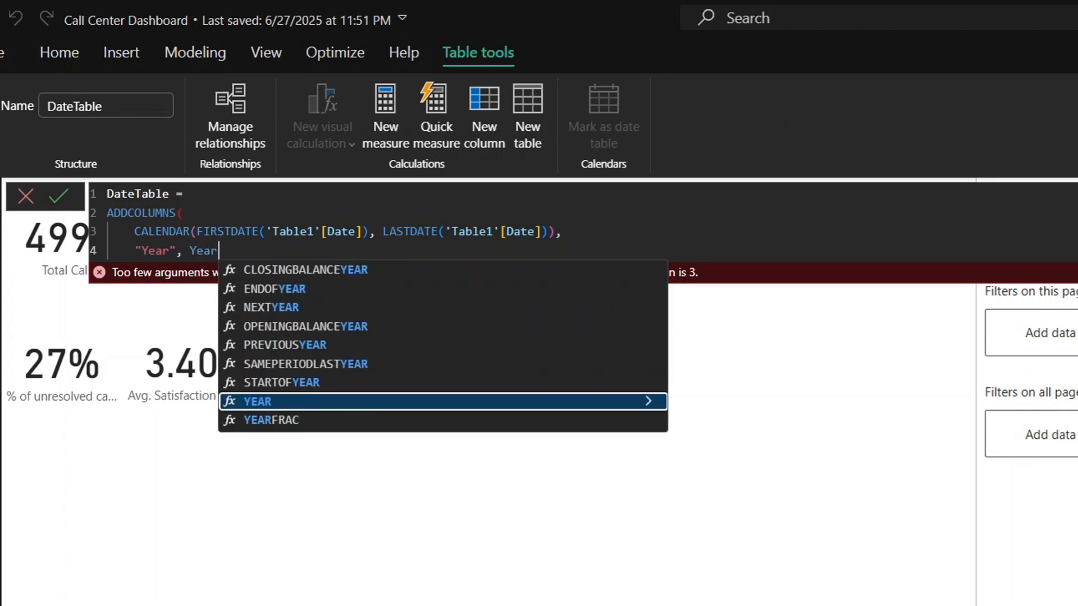
{"action": "type", "text": "("}
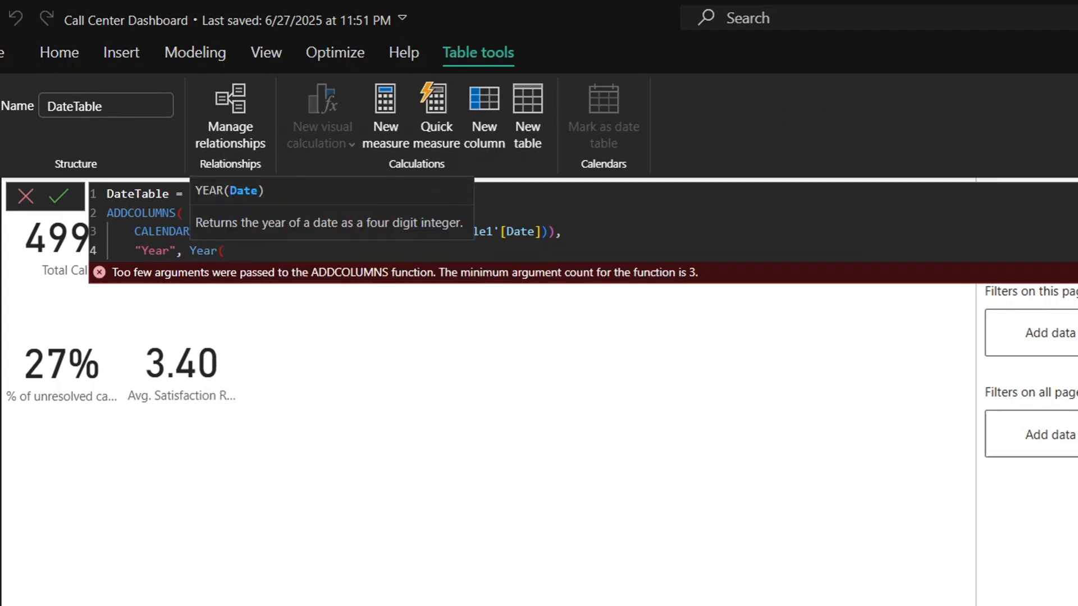
{"action": "type", "text": "["}
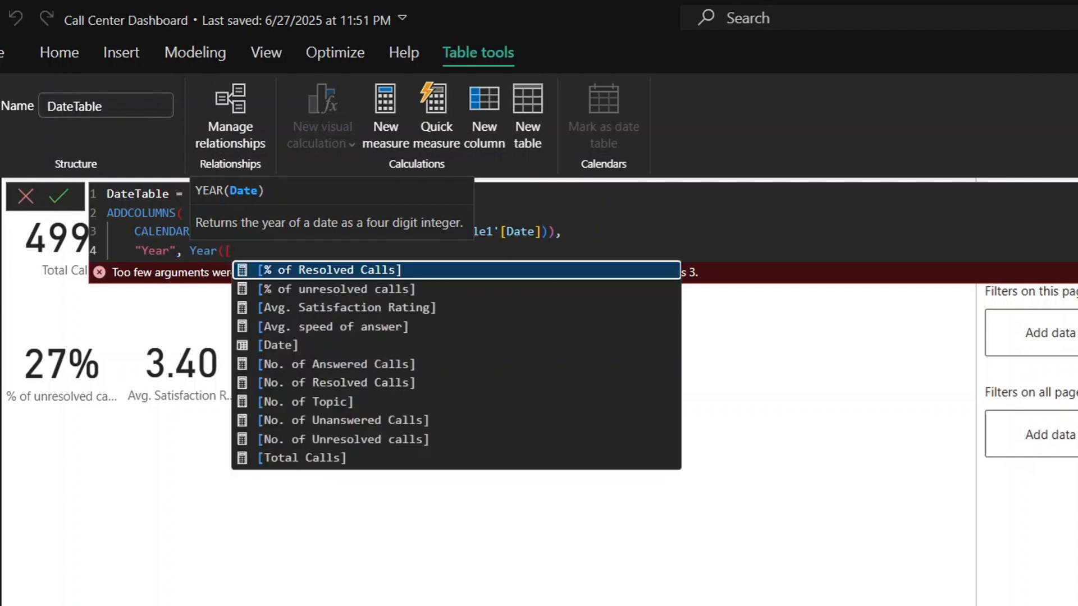
{"action": "key", "text": "BackSpace"}
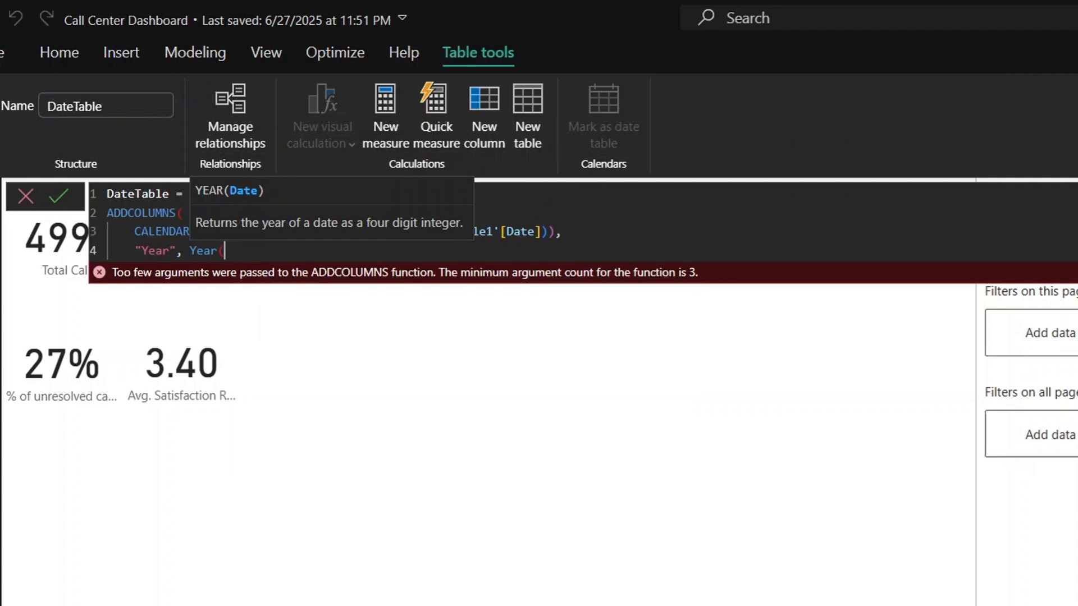
{"action": "type", "text": "da"}
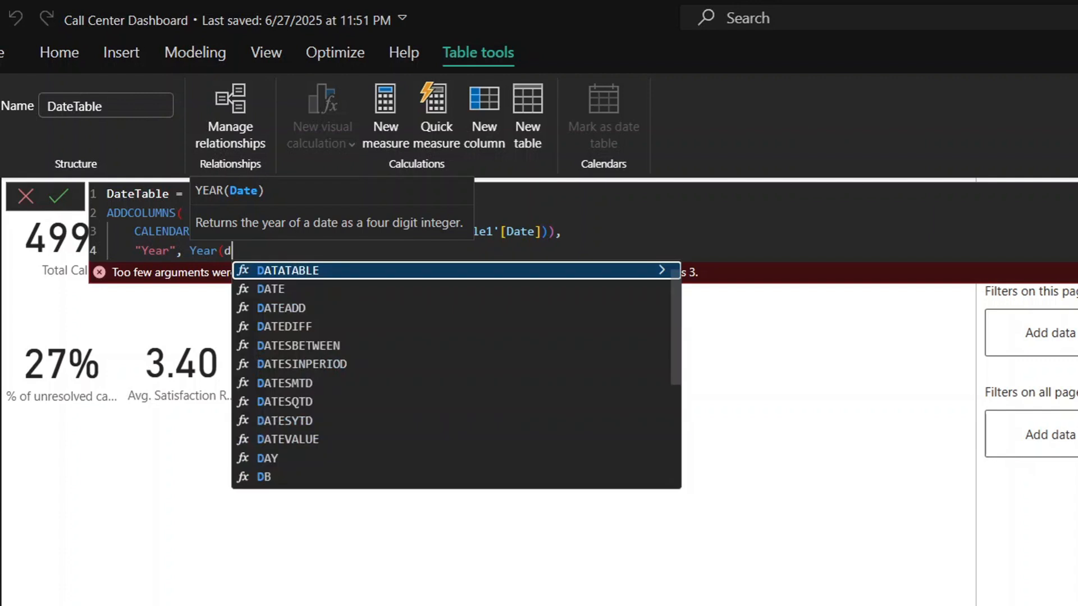
{"action": "key", "text": "BackSpace"}
{"action": "key", "text": "BackSpace"}
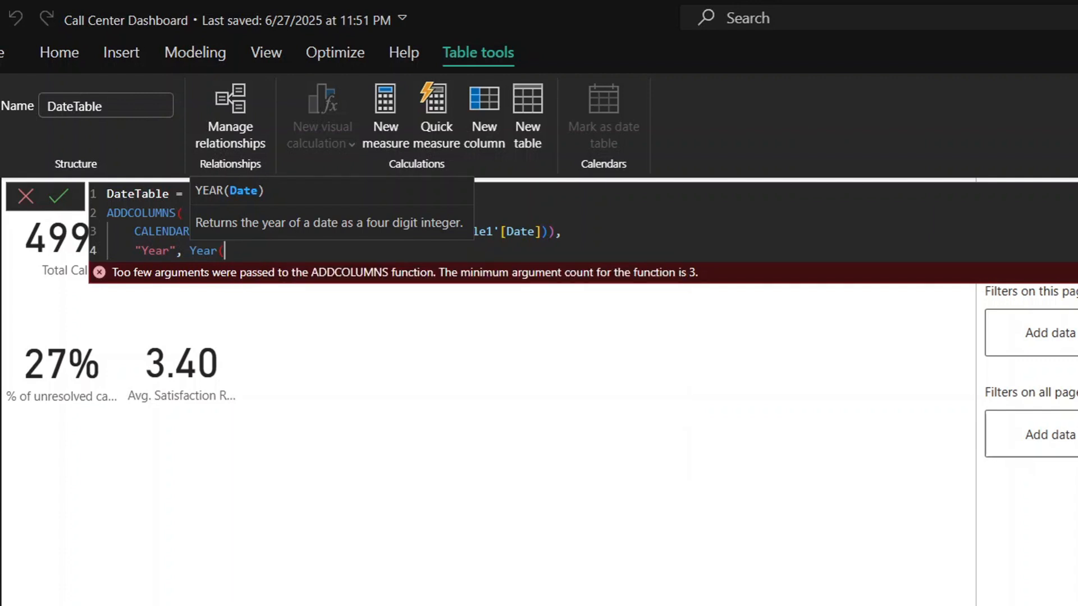
Step: Enter [Date] as the argument of the Year function, close the function and end the line with a comma
{"action": "type", "text": "[da"}
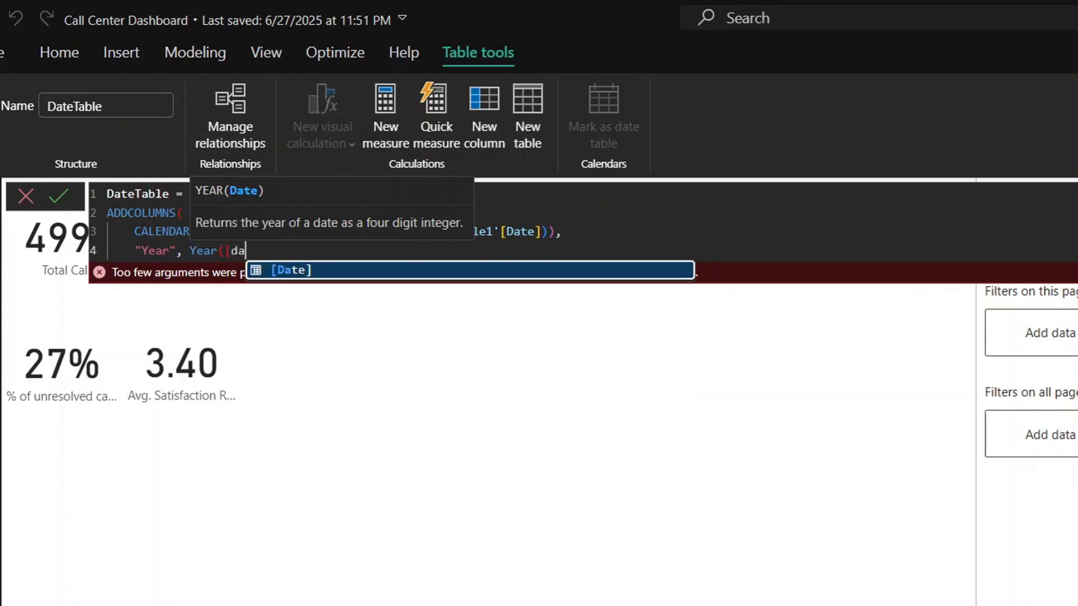
{"action": "left_click", "coordinate": [549, 274]}
{"action": "type", "text": ")"}
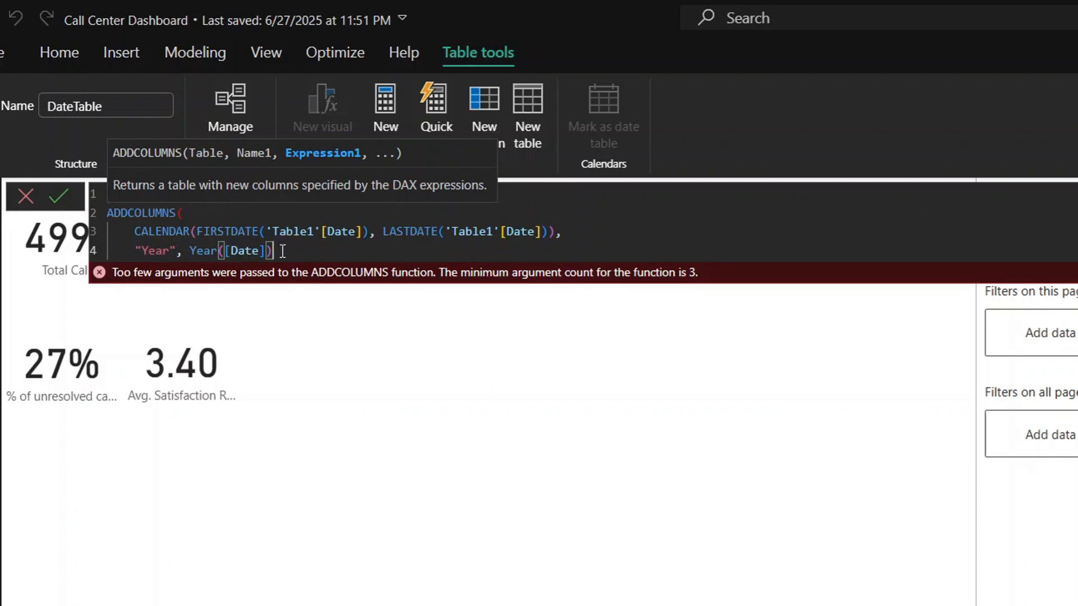
{"action": "type", "text": ","}
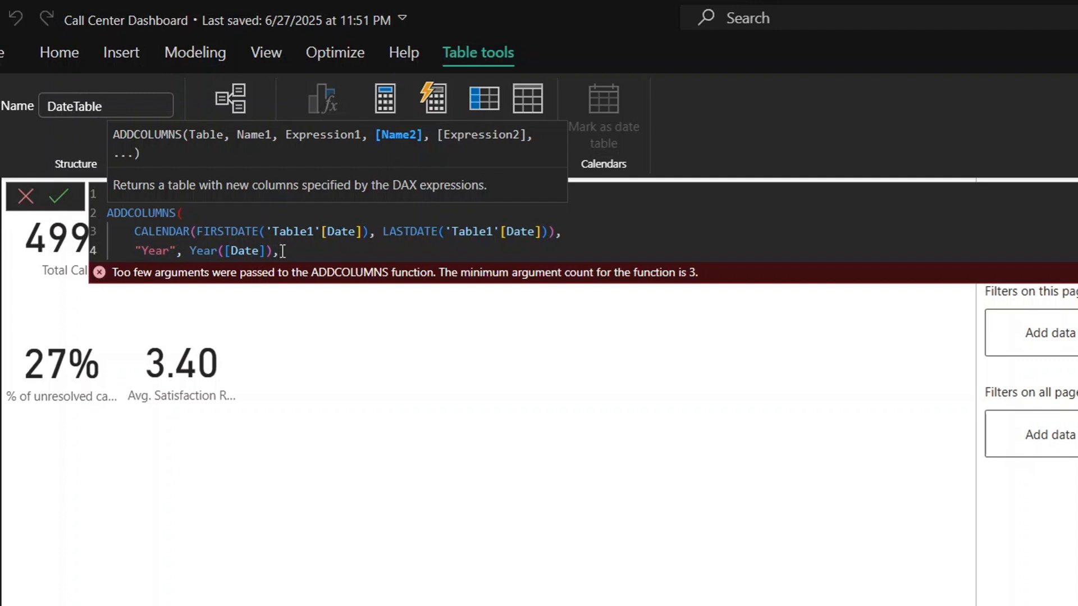
Step: Add a "Month Number" column on the fifth line with the expression MONTH([Date]), followed by a comma
{"action": "key", "text": "shift+Return"}
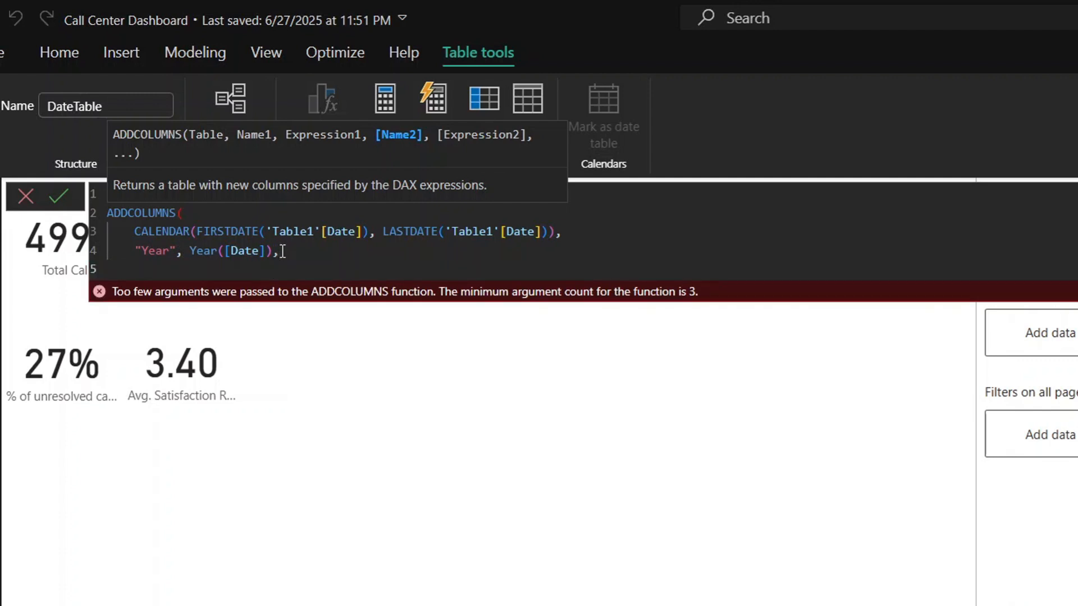
{"action": "type", "text": "\"Month Number"}
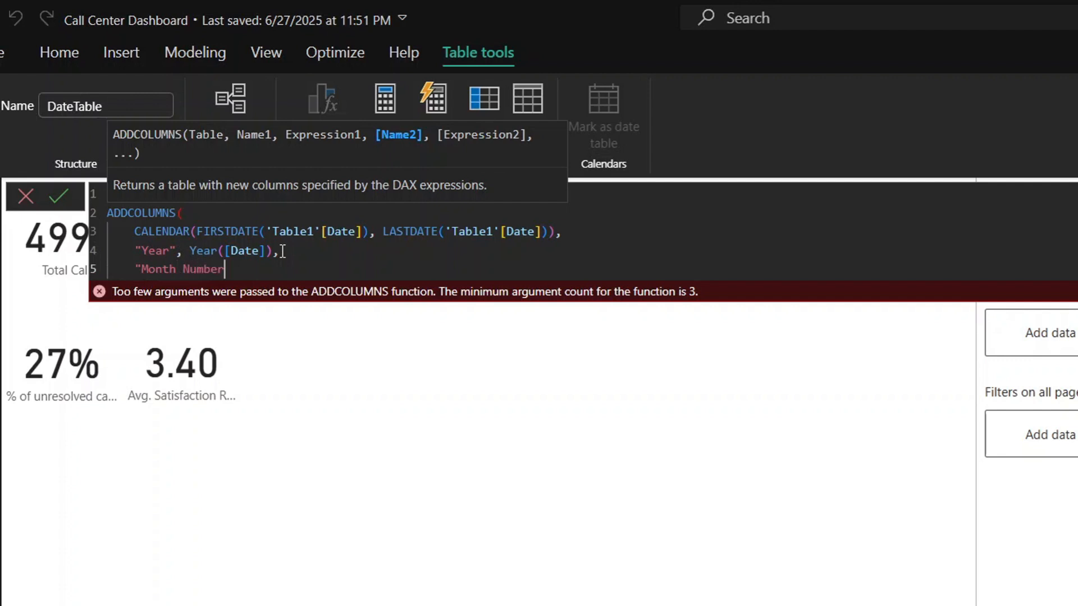
{"action": "type", "text": "\","}
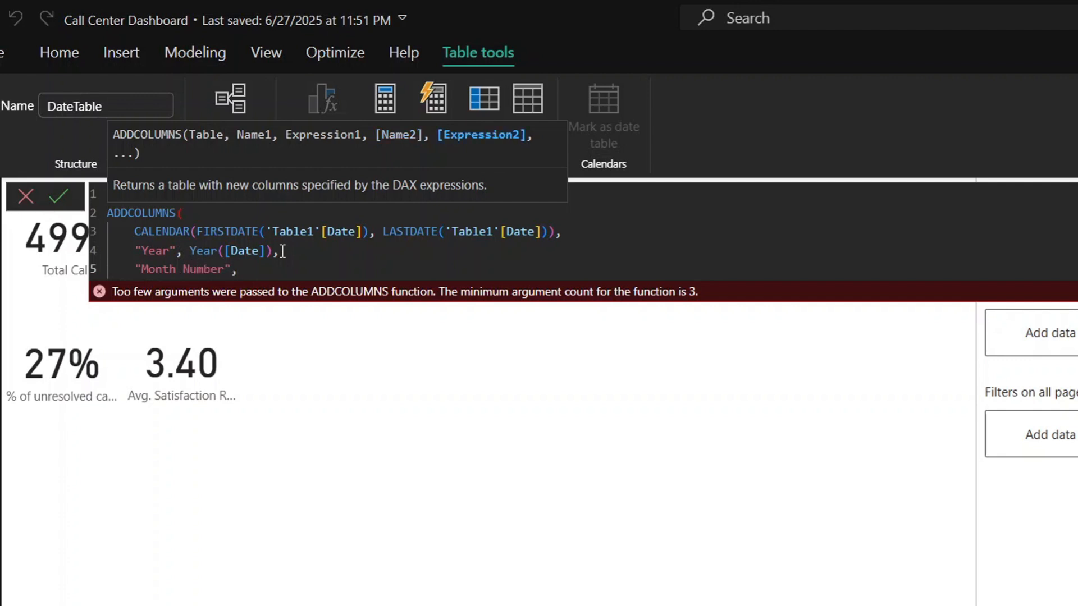
{"action": "type", "text": " month"}
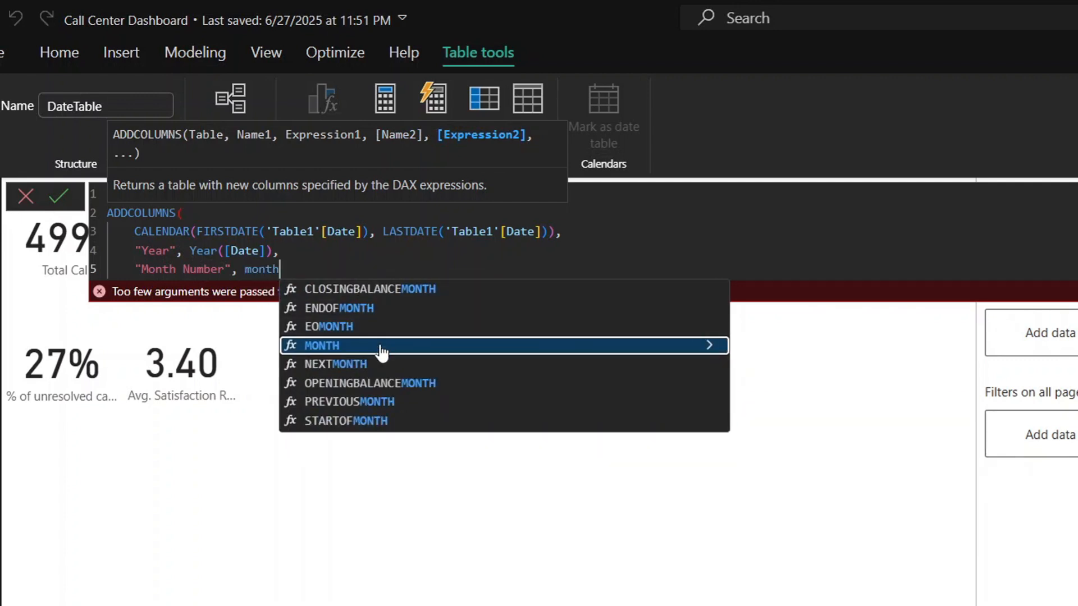
{"action": "left_click", "coordinate": [381, 347]}
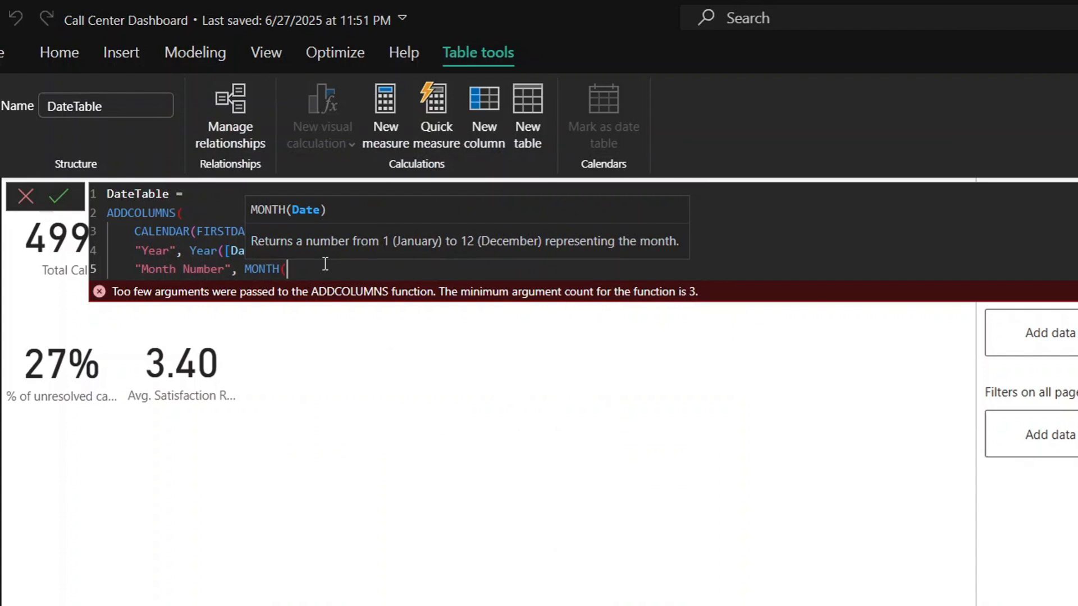
{"action": "type", "text": "[da"}
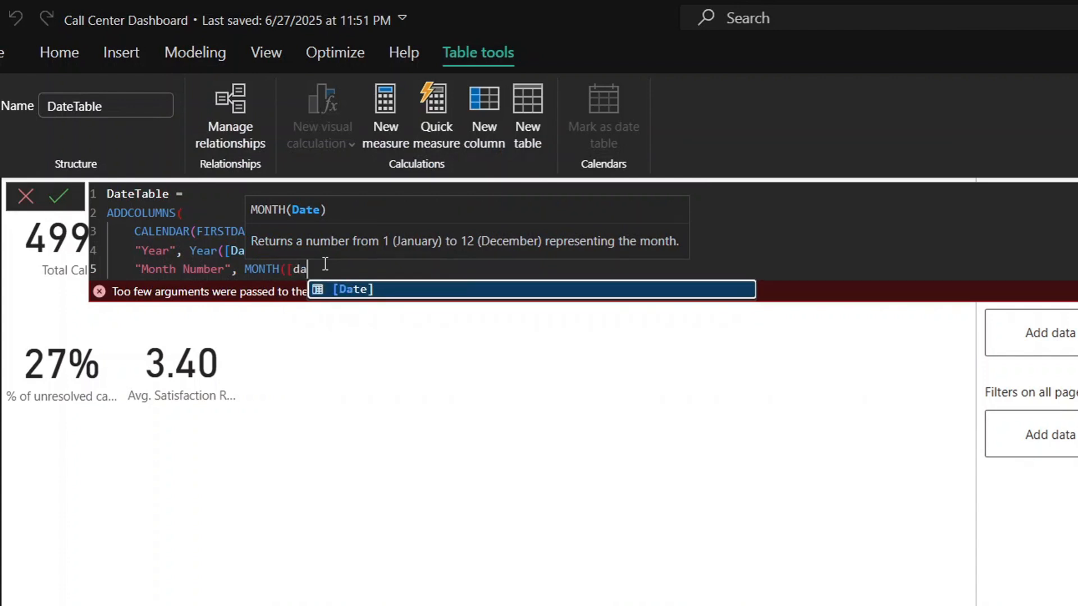
{"action": "left_click", "coordinate": [343, 291]}
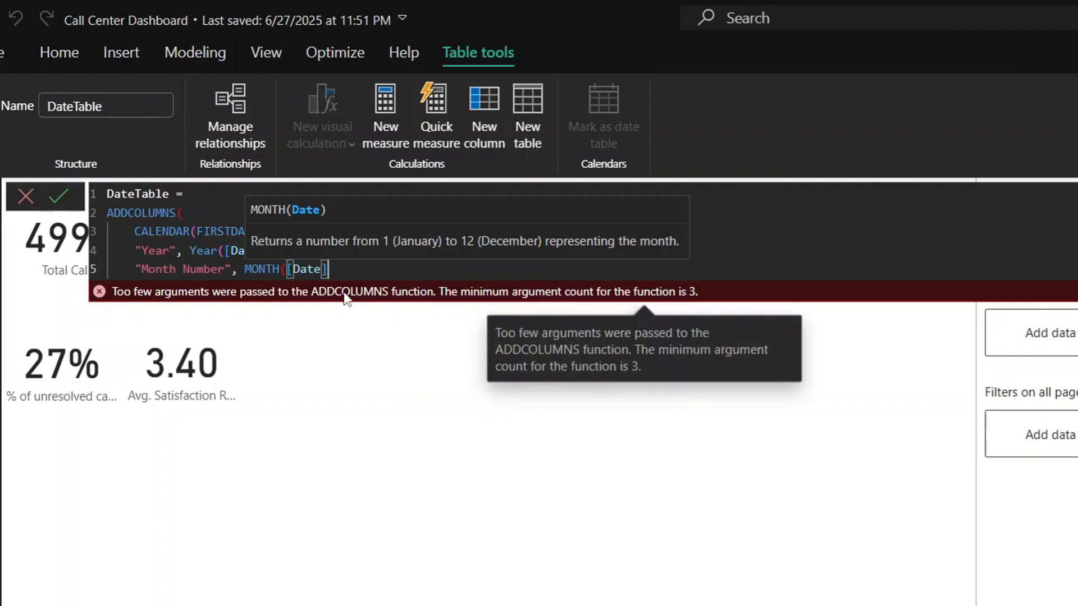
{"action": "type", "text": "),"}
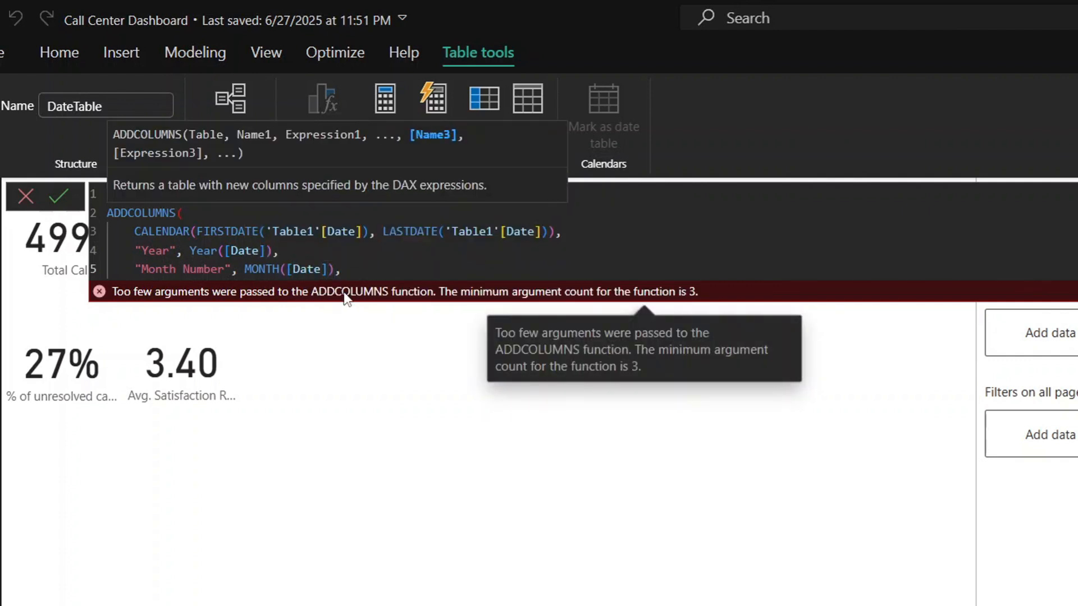
Step: Check ChatGPT's sample formula and enter "Month Name" as the next column name on the sixth line of Power BI's DateTable formula
{"action": "key", "text": "shift+Return"}
{"action": "type", "text": "\""}
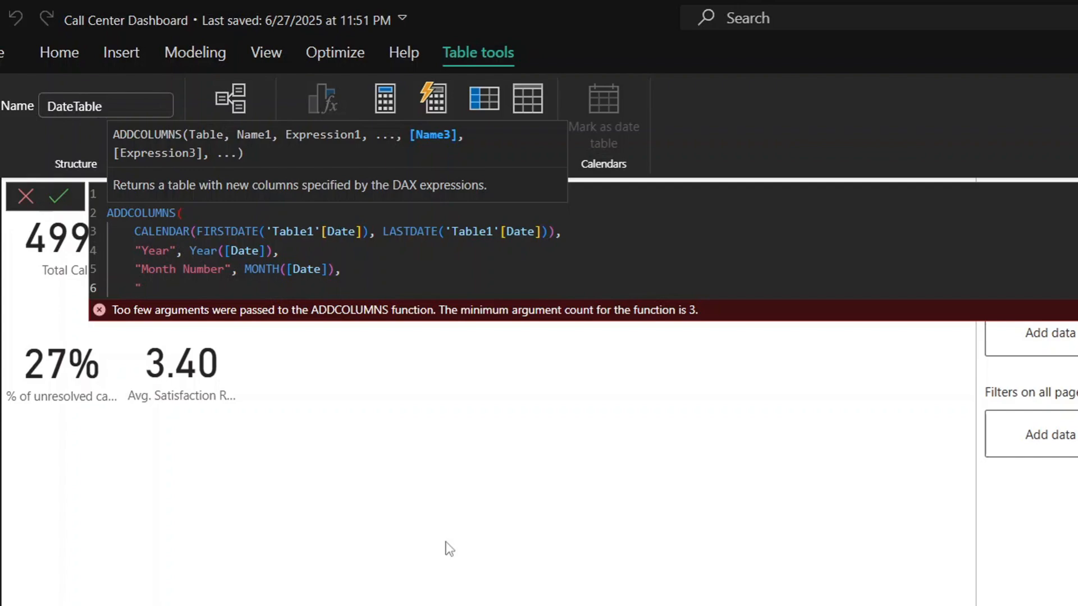
{"action": "key", "text": "alt+Tab"}
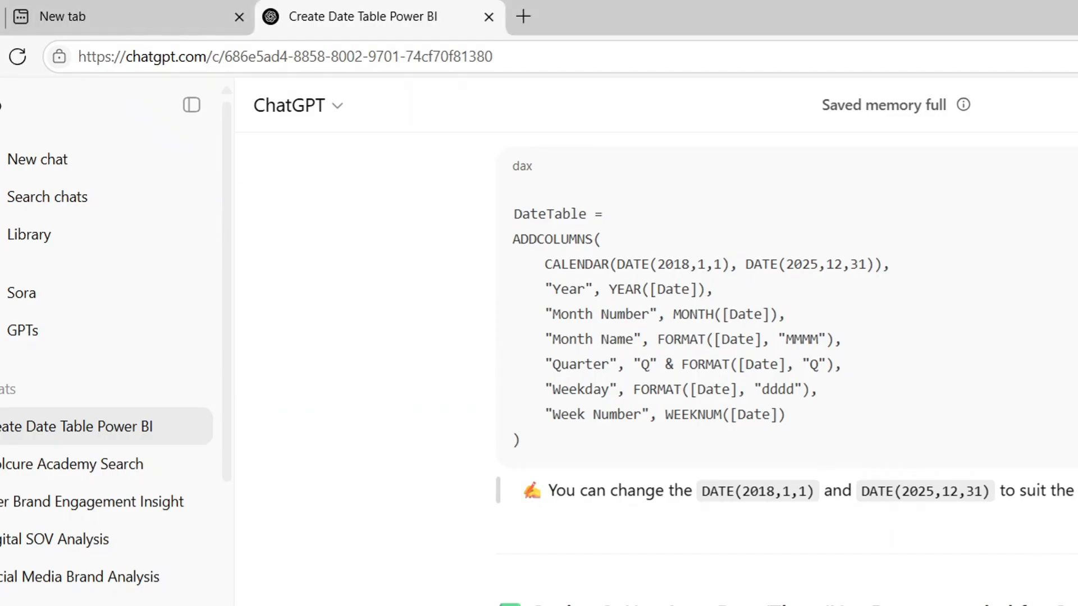
{"action": "key", "text": "alt+Tab"}
{"action": "type", "text": "Month "}
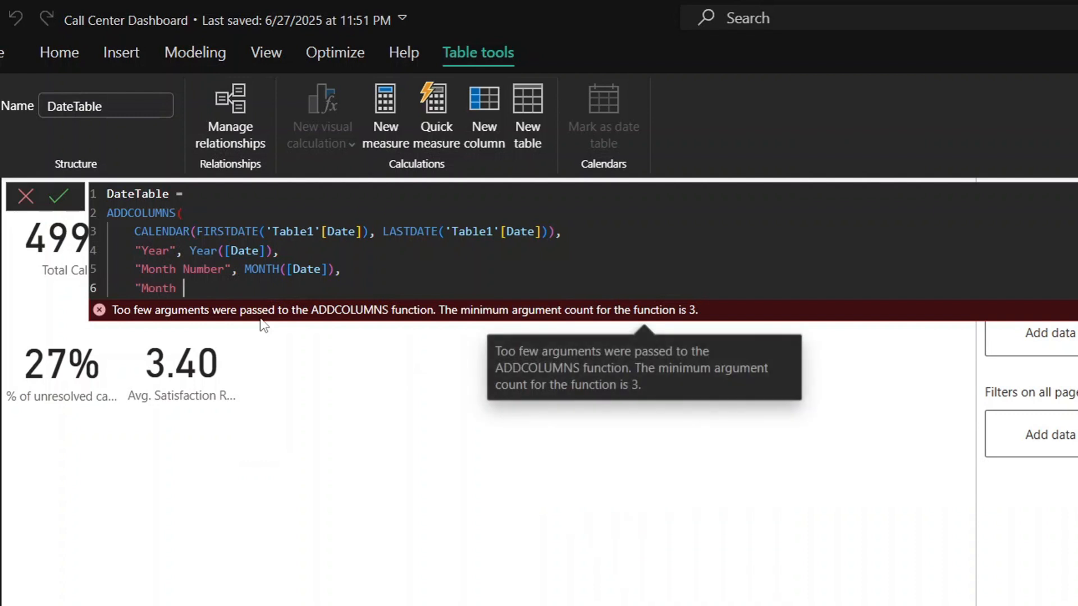
{"action": "type", "text": "Name\", "}
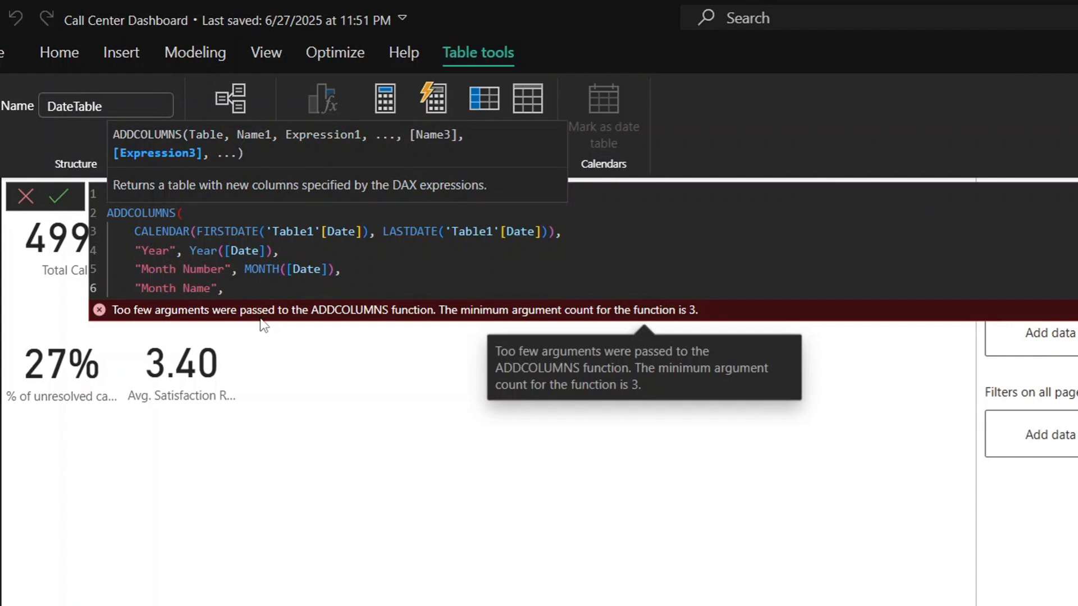
Step: Enter FORMAT([Date], "MMM") as the expression for the Month Name column
{"action": "type", "text": "For"}
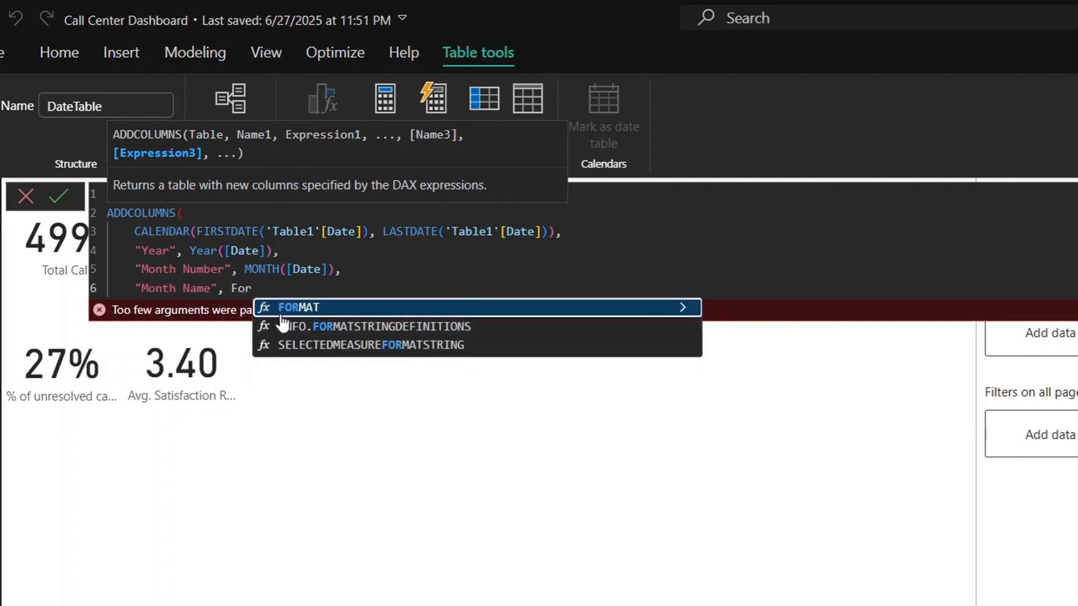
{"action": "left_click", "coordinate": [288, 313]}
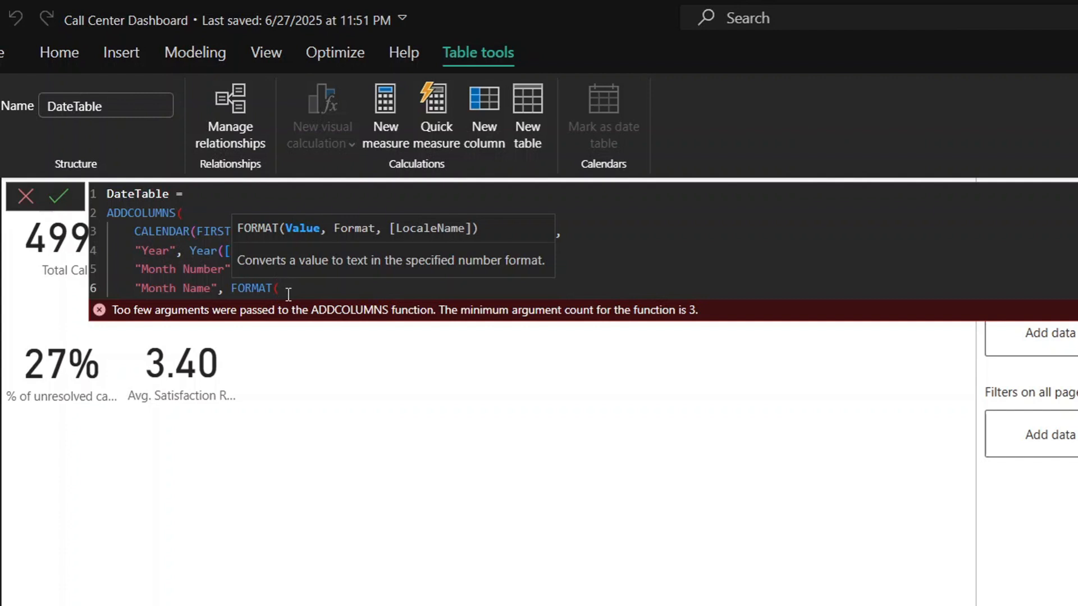
{"action": "type", "text": "[da"}
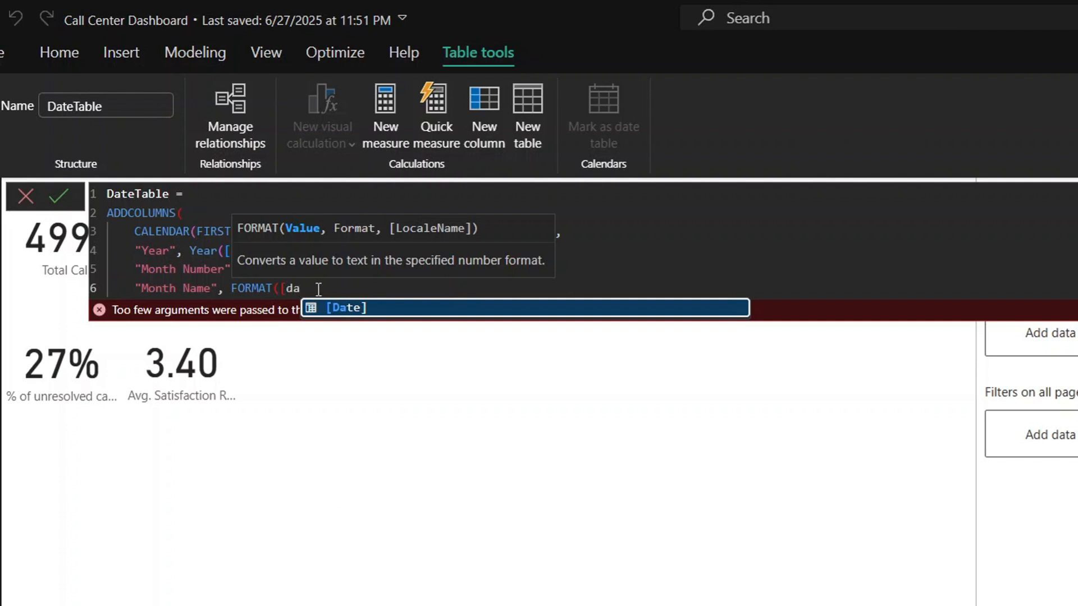
{"action": "left_click", "coordinate": [365, 308]}
{"action": "type", "text": ", \""}
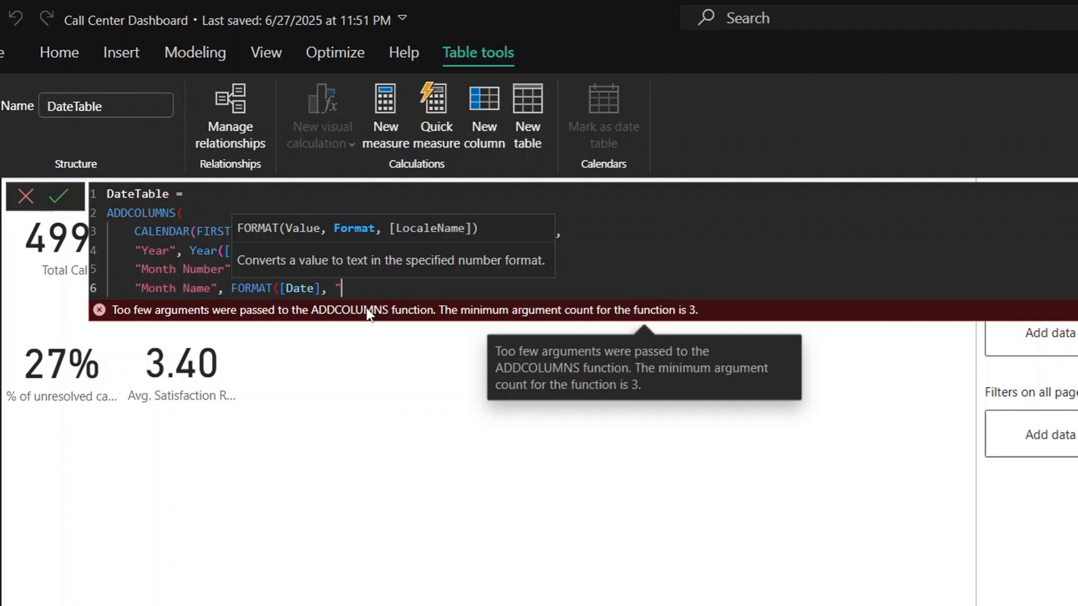
{"action": "type", "text": "MMM\")"}
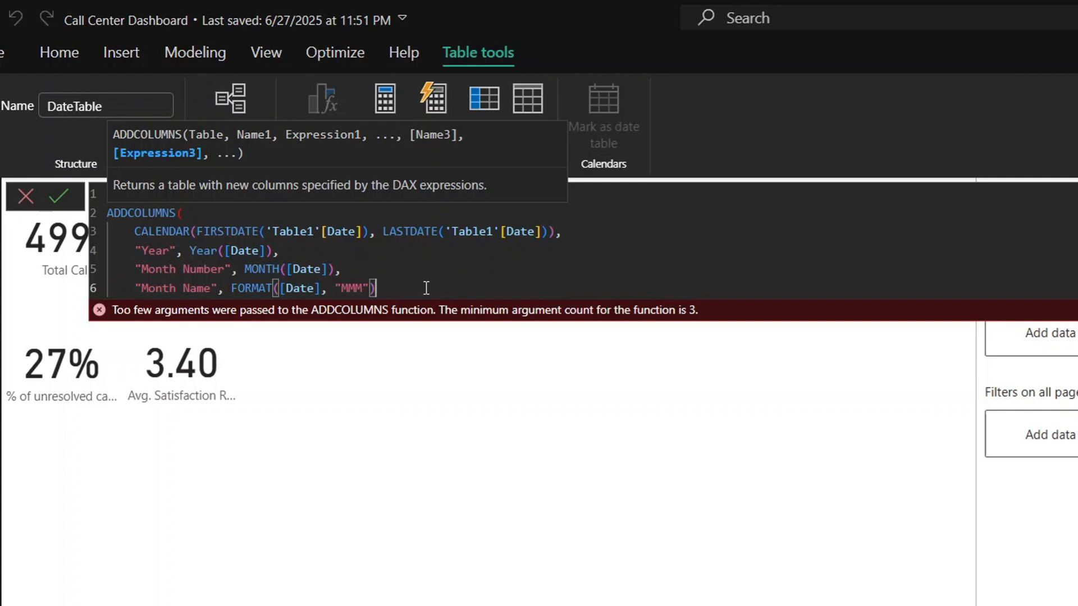
Step: Add the column name "Quarter" on the seventh line, placing a comma after it and after the Month Name expression
{"action": "key", "text": "Return"}
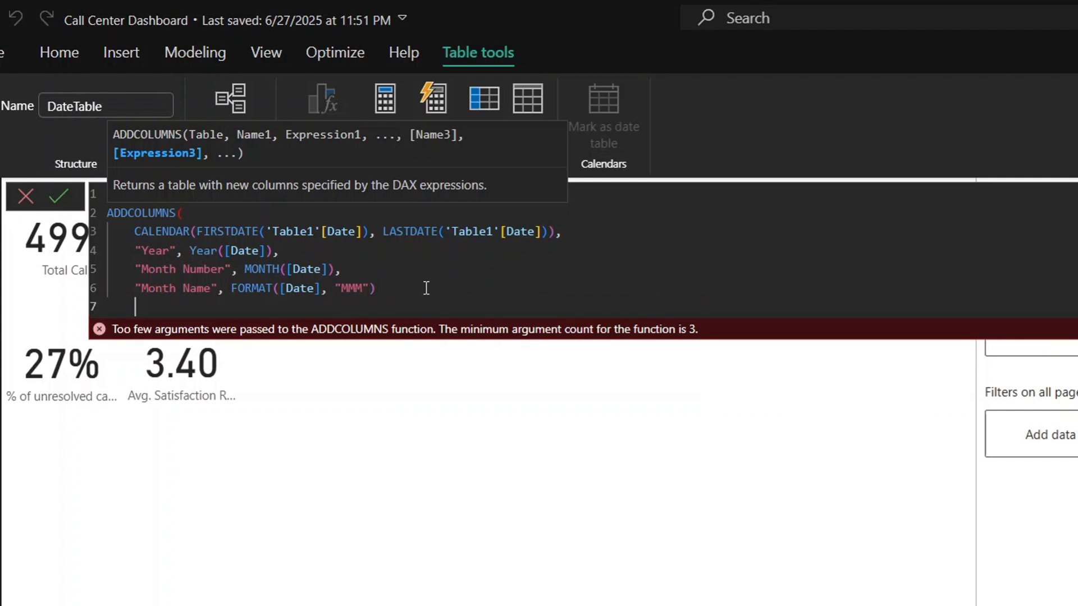
{"action": "type", "text": "\""}
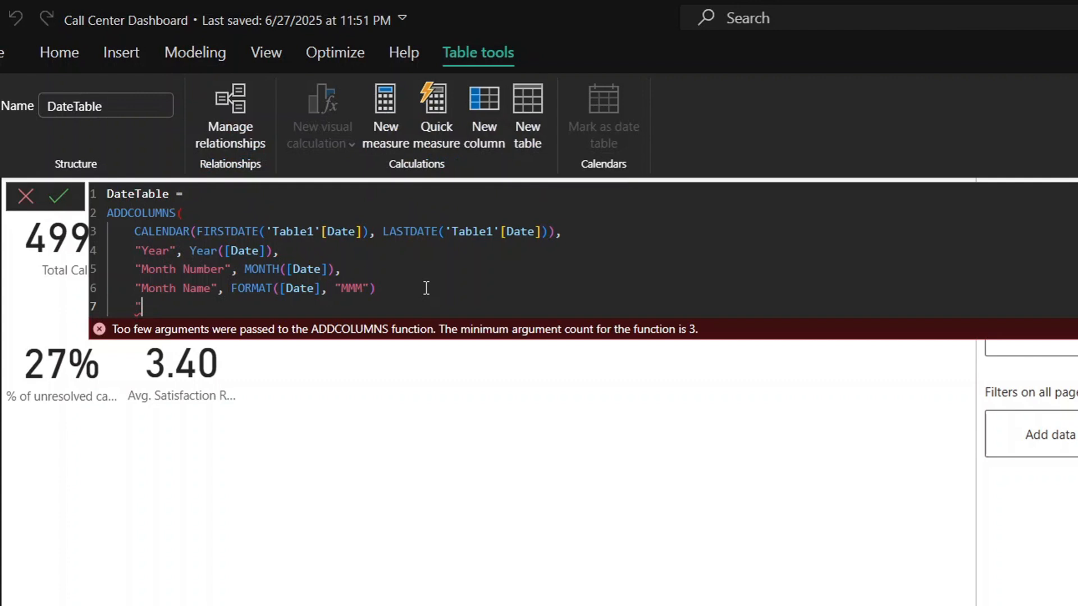
{"action": "type", "text": "Quarter\""}
{"action": "left_click", "coordinate": [412, 288]}
{"action": "type", "text": ","}
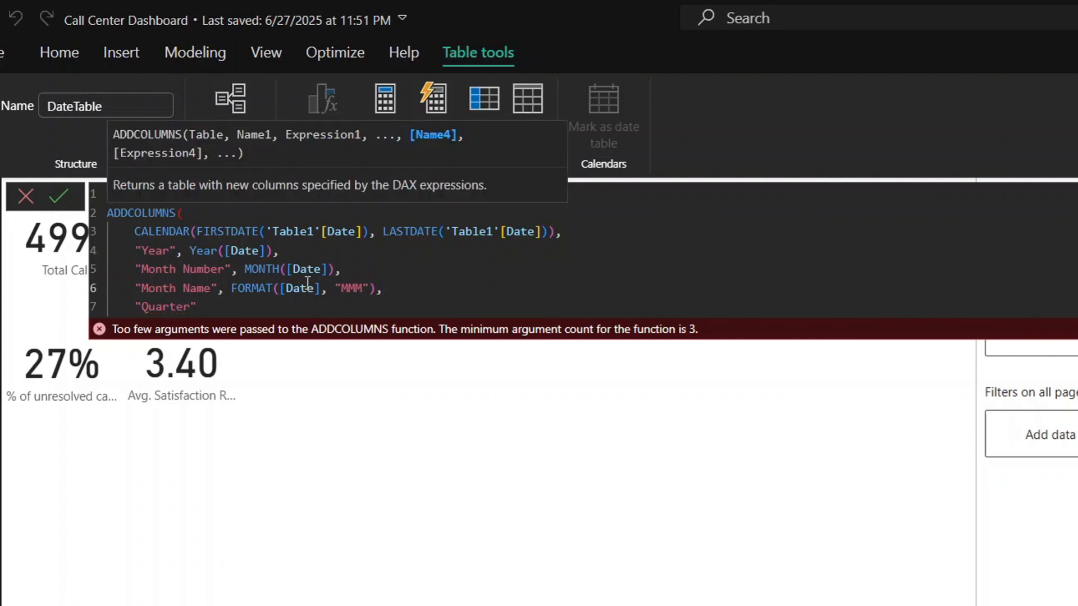
{"action": "left_click", "coordinate": [244, 307]}
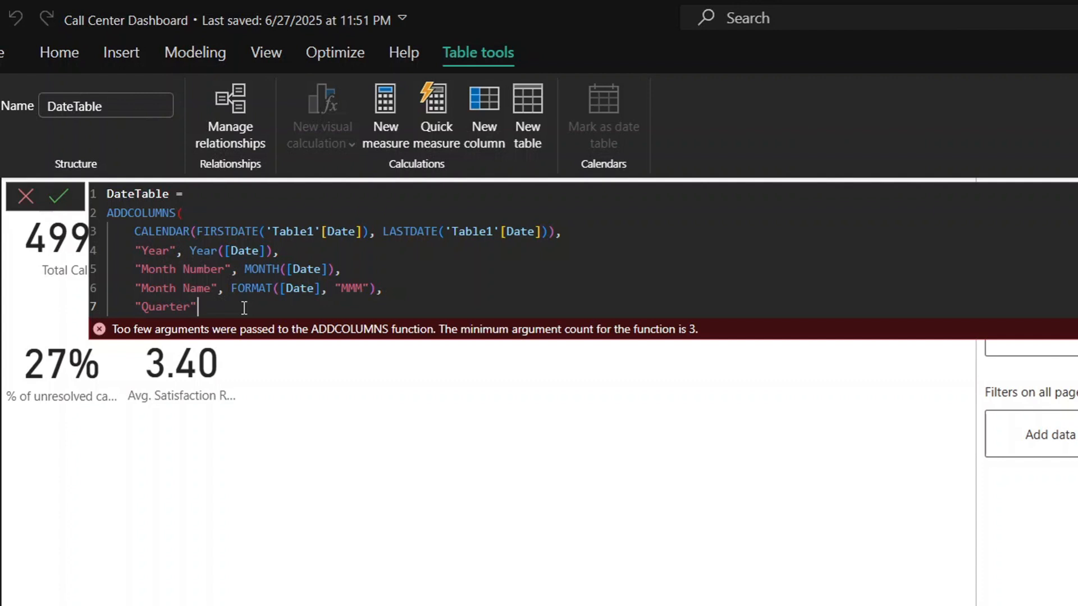
{"action": "type", "text": ", "}
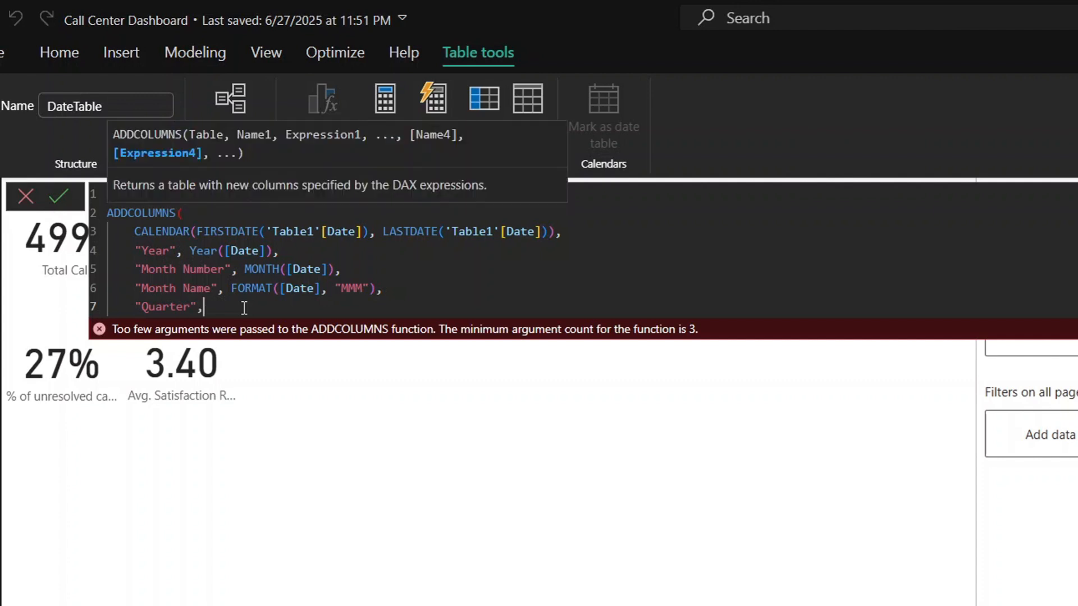
Step: Enter "Q" & FORMAT([Date], "Q") as the expression for the Quarter column on the seventh line
{"action": "type", "text": "F"}
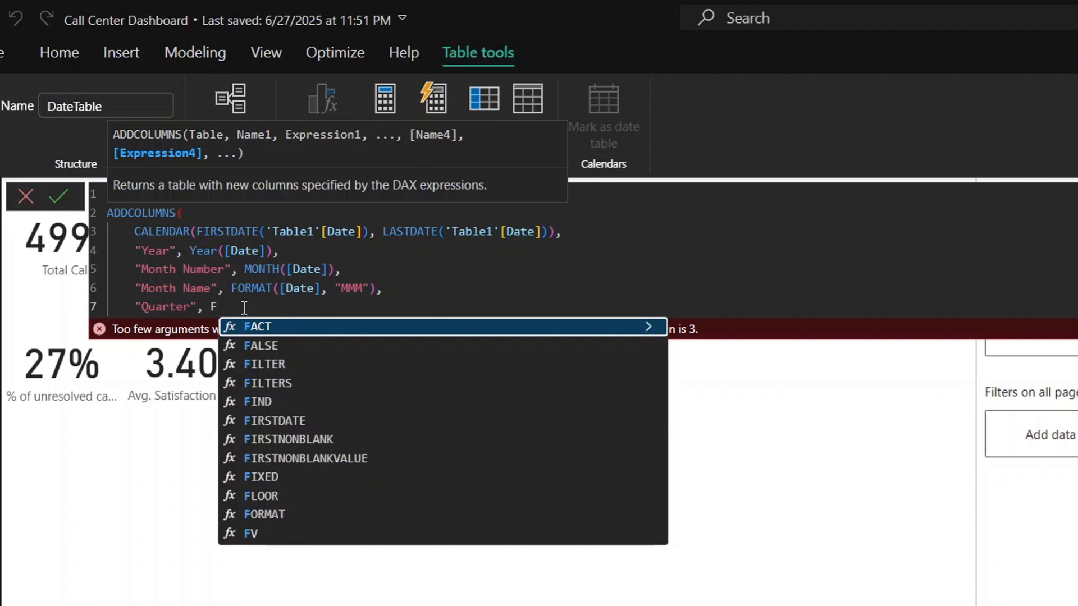
{"action": "key", "text": "BackSpace"}
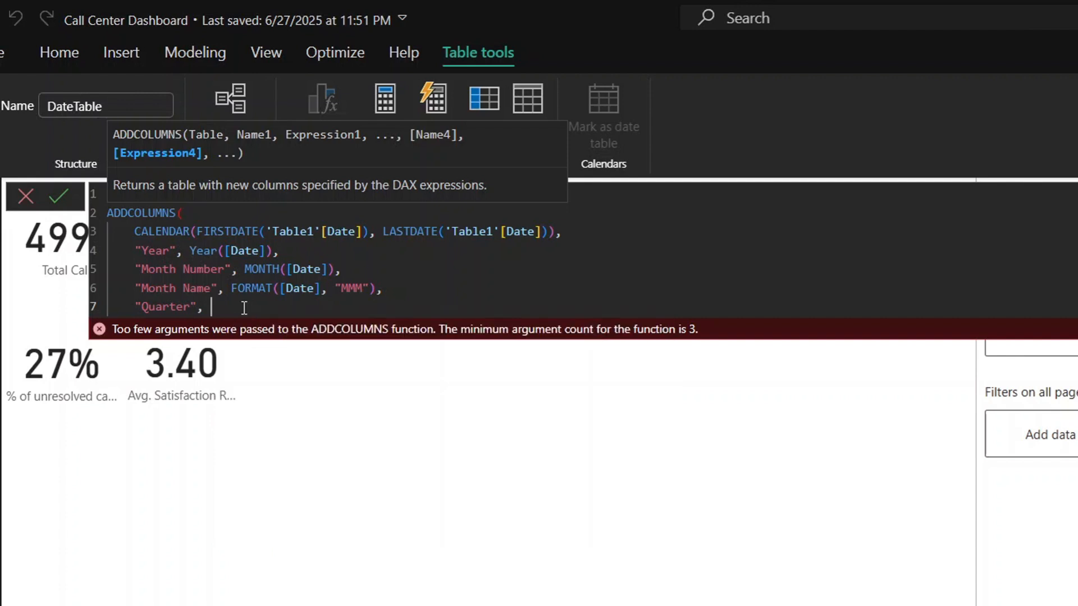
{"action": "type", "text": "\""}
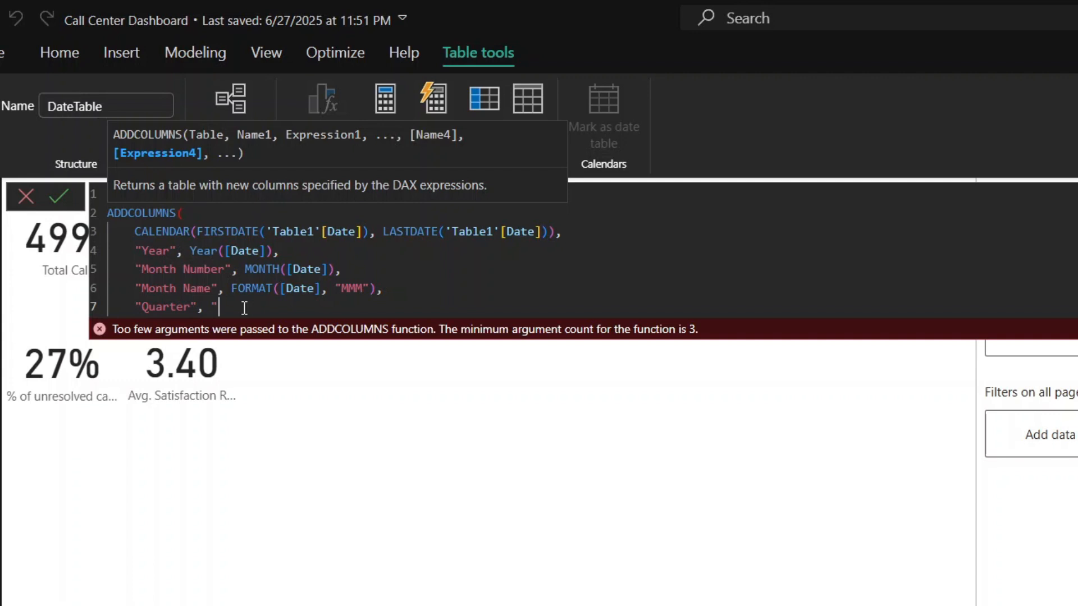
{"action": "type", "text": "Q\" & Forma"}
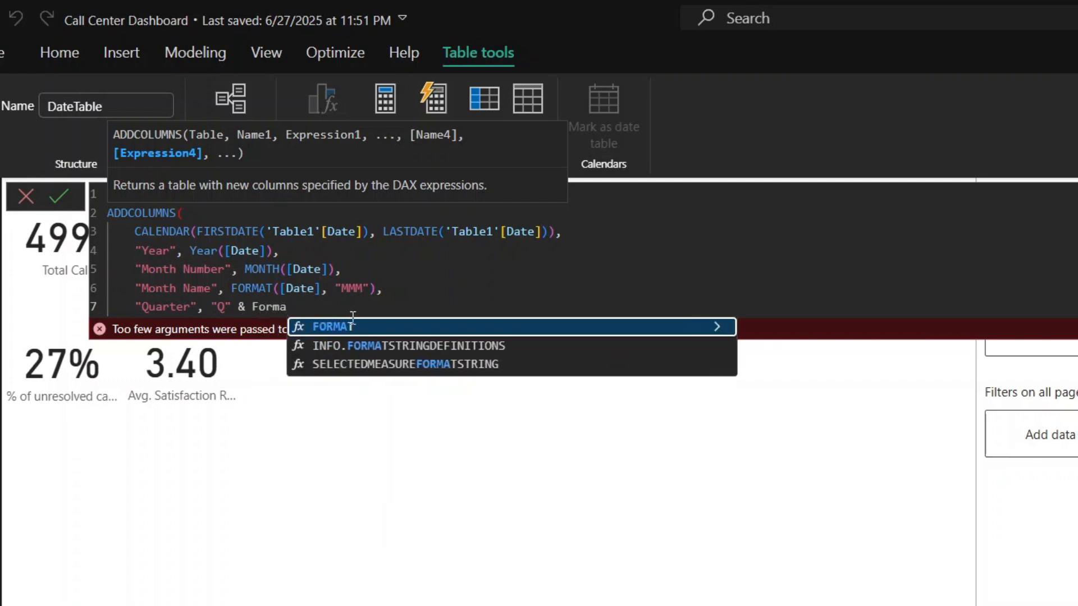
{"action": "key", "text": "Tab"}
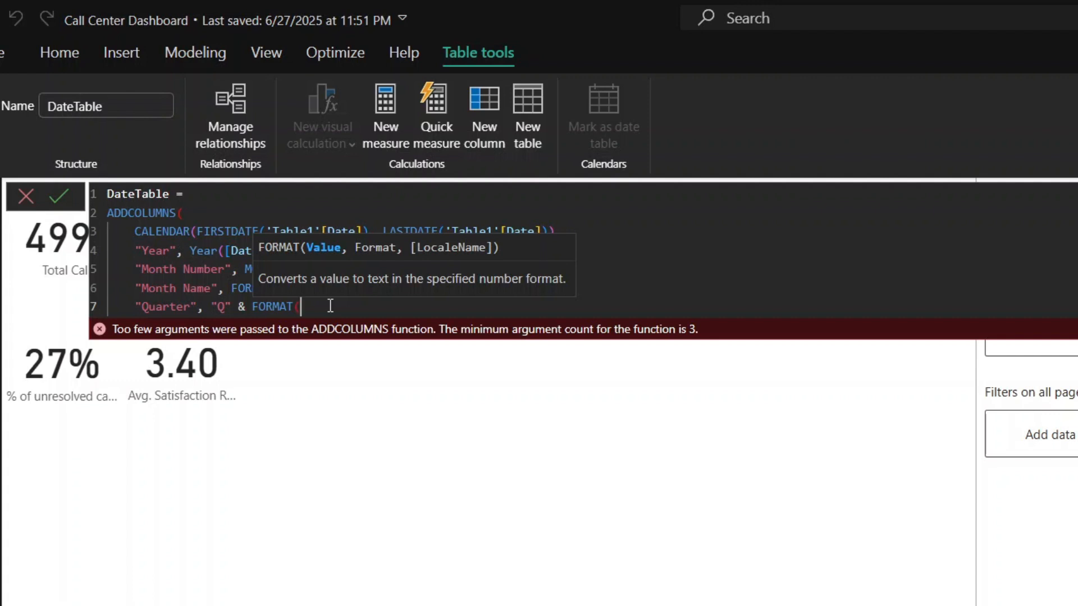
{"action": "type", "text": "[da"}
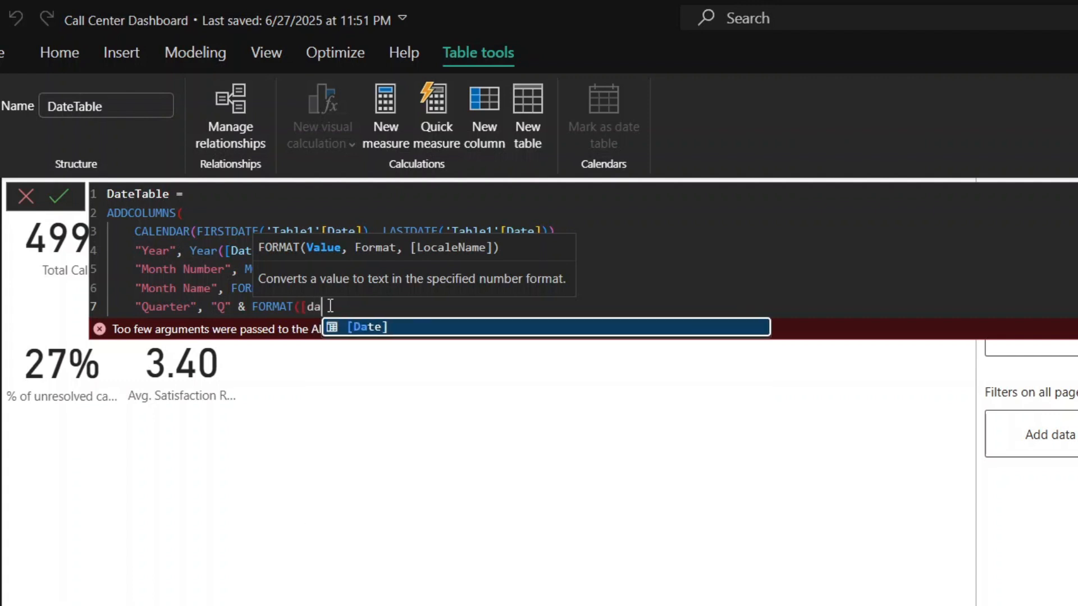
{"action": "key", "text": "Tab"}
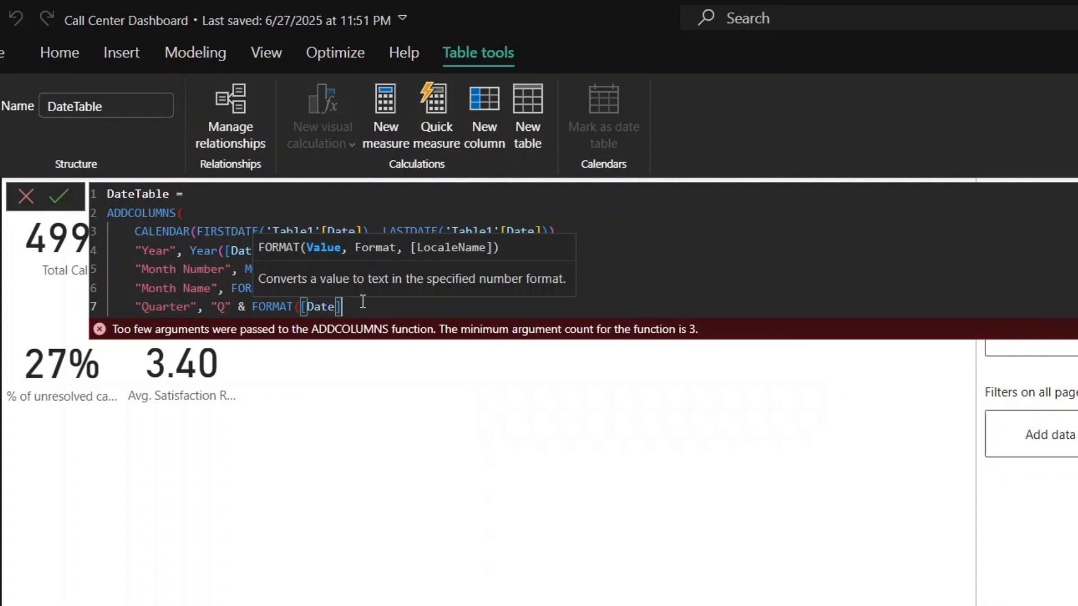
{"action": "type", "text": ", \"Q\")"}
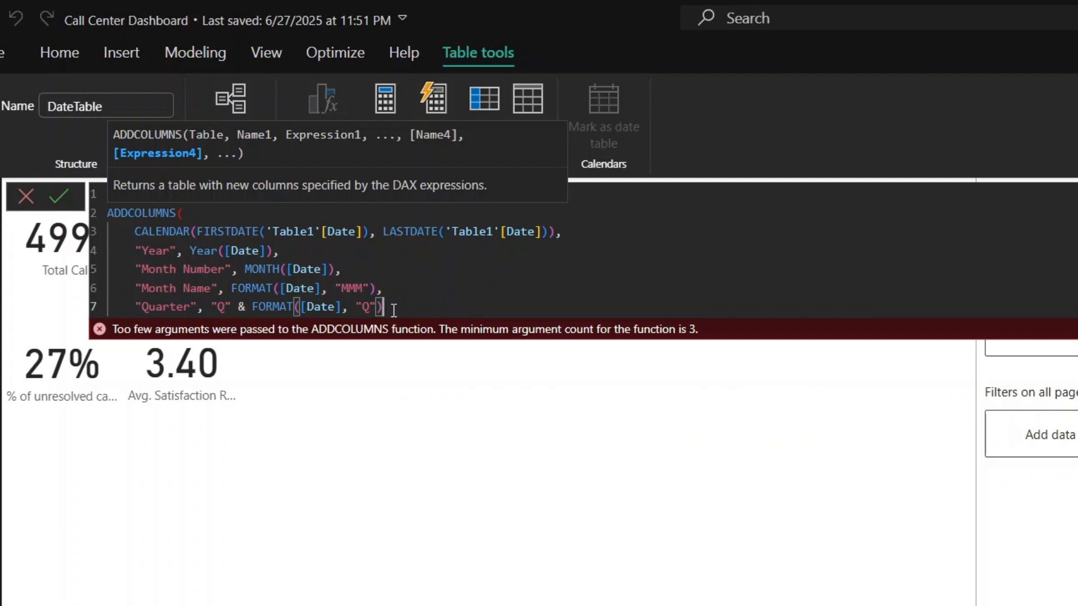
Step: Close the ADDCOLUMNS function with a parenthesis on the eighth line and commit the DateTable formula
{"action": "key", "text": "shift+Return"}
{"action": "type", "text": ")"}
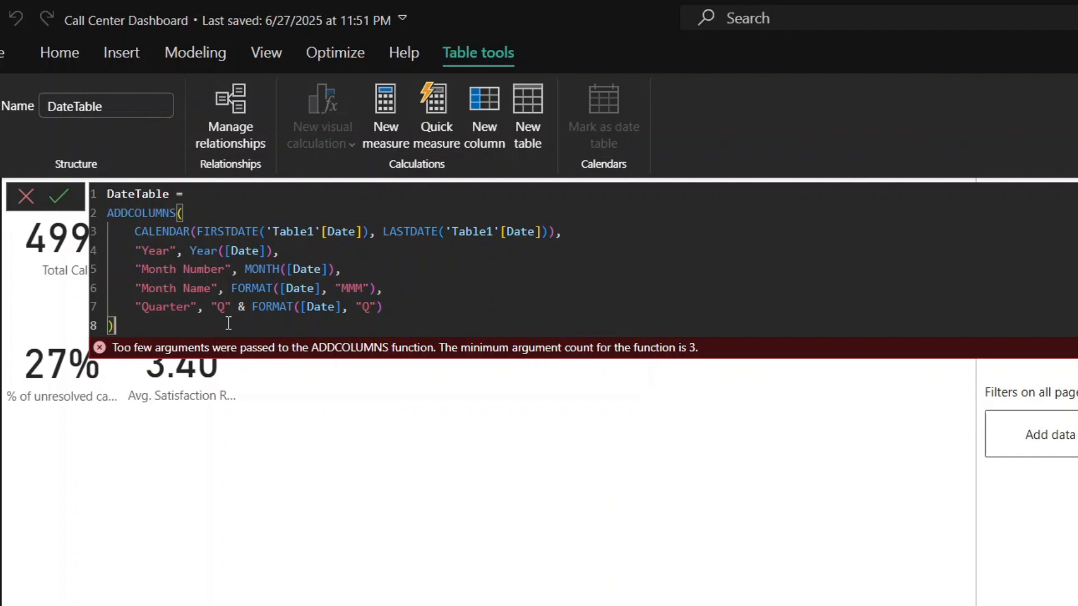
{"action": "key", "text": "Return"}
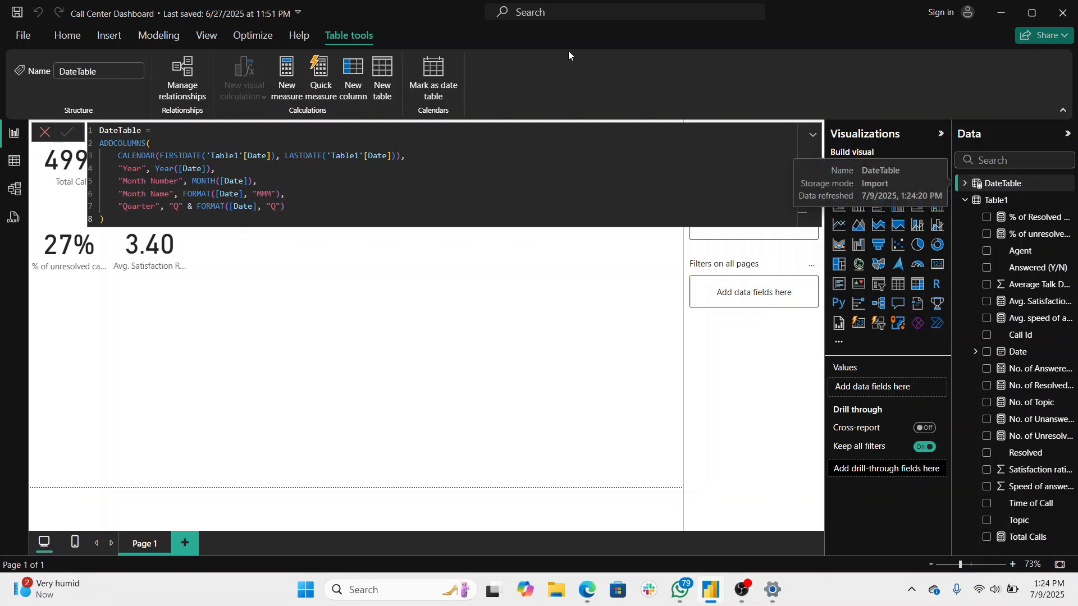
Step: Review the generated rows and columns of DateTable in the table view and look at Table1's data alongside
{"action": "left_click", "coordinate": [12, 162]}
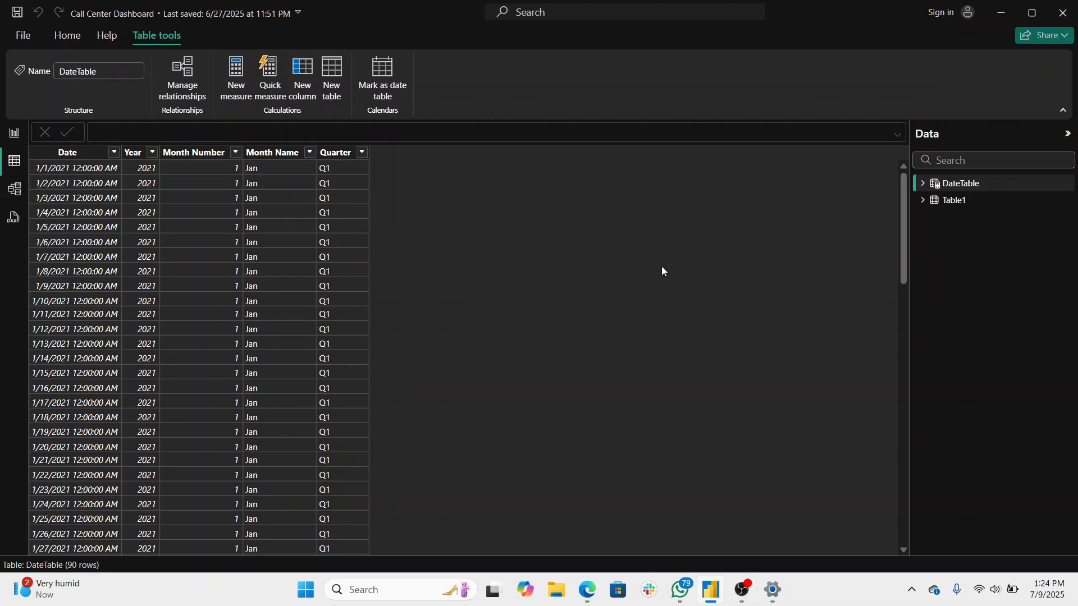
{"action": "left_click", "coordinate": [963, 201]}
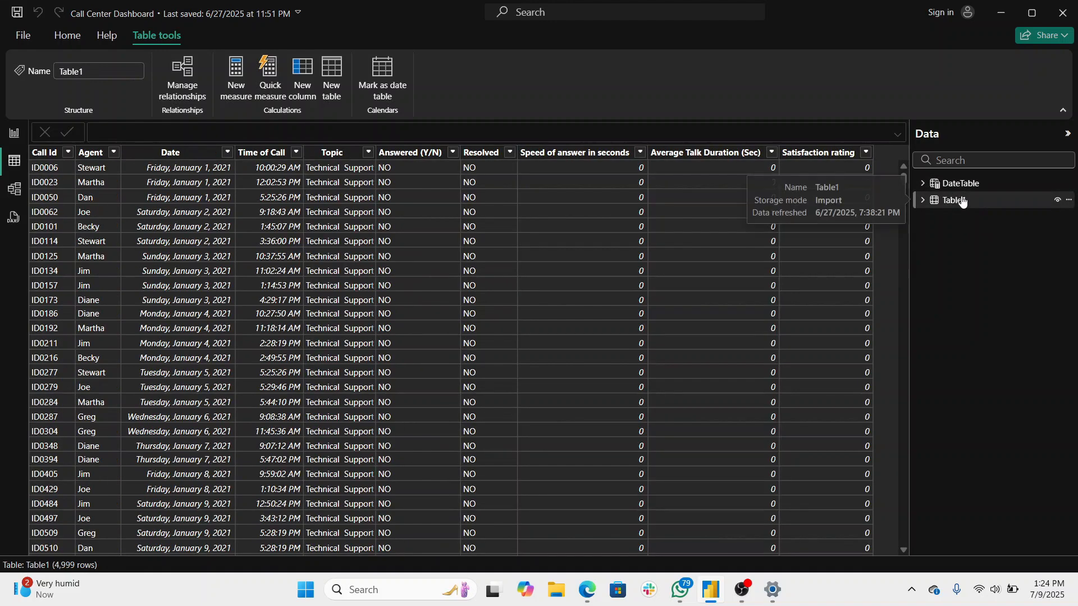
{"action": "left_click", "coordinate": [960, 185]}
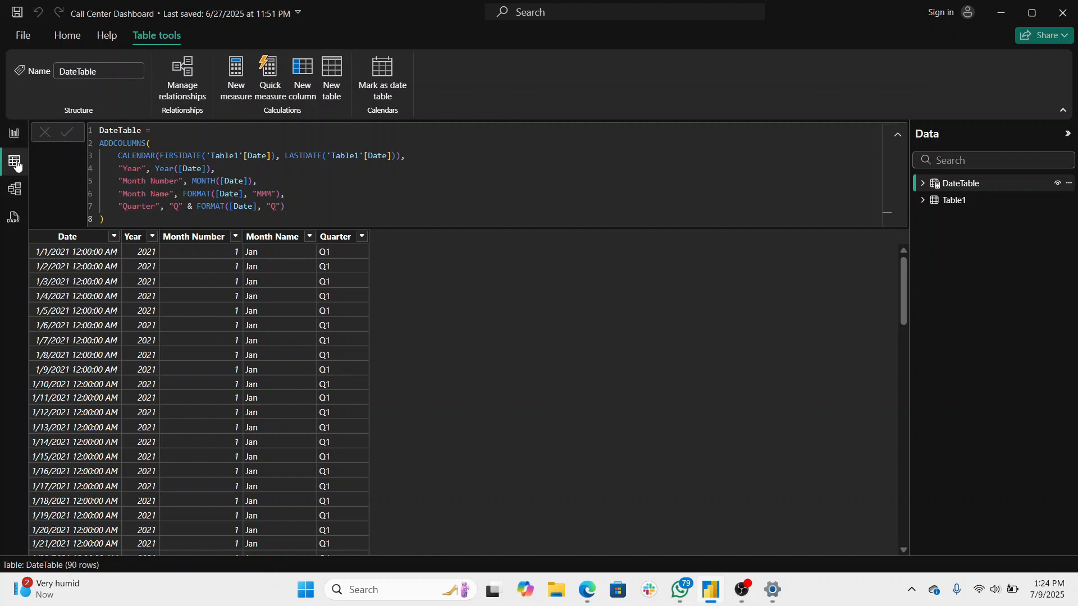
{"action": "left_click", "coordinate": [954, 201]}
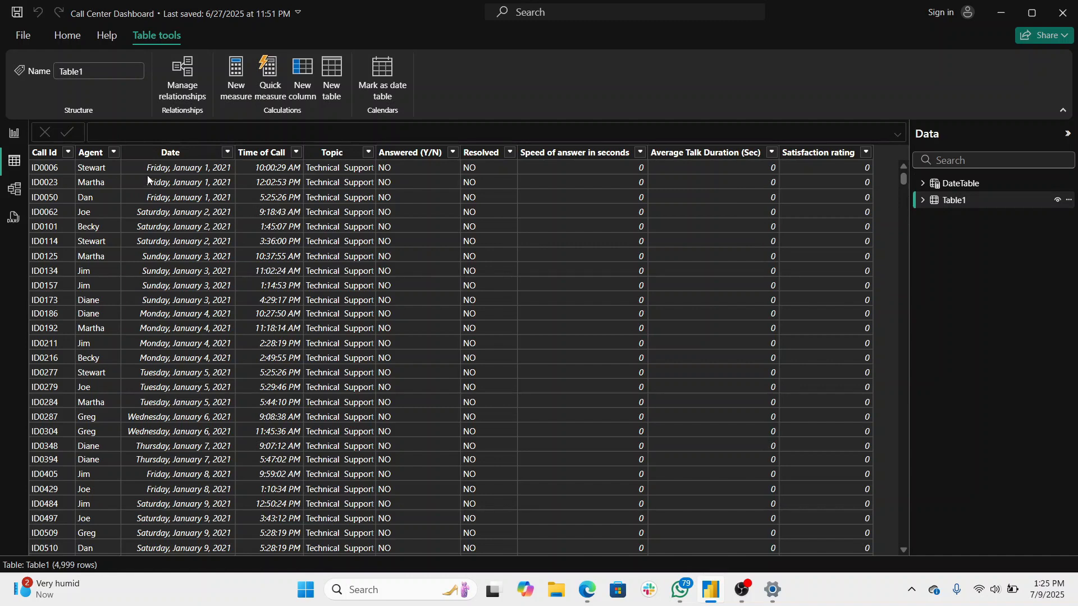
Step: In the model view, uncover the diagram from the formula and move the DateTable card farther from Table1, level with it
{"action": "left_click", "coordinate": [17, 188]}
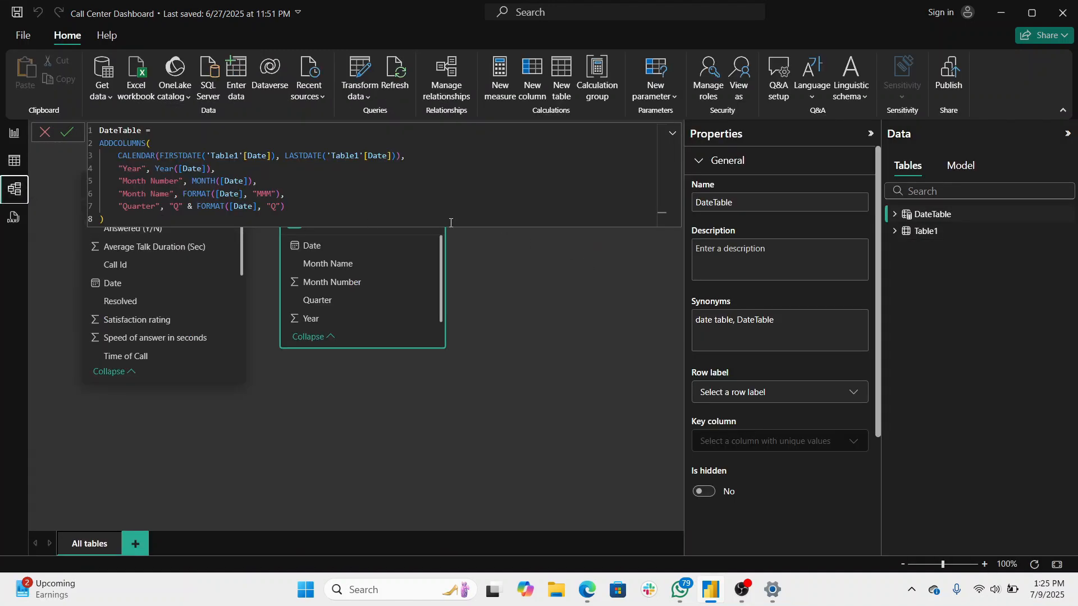
{"action": "left_click", "coordinate": [669, 136]}
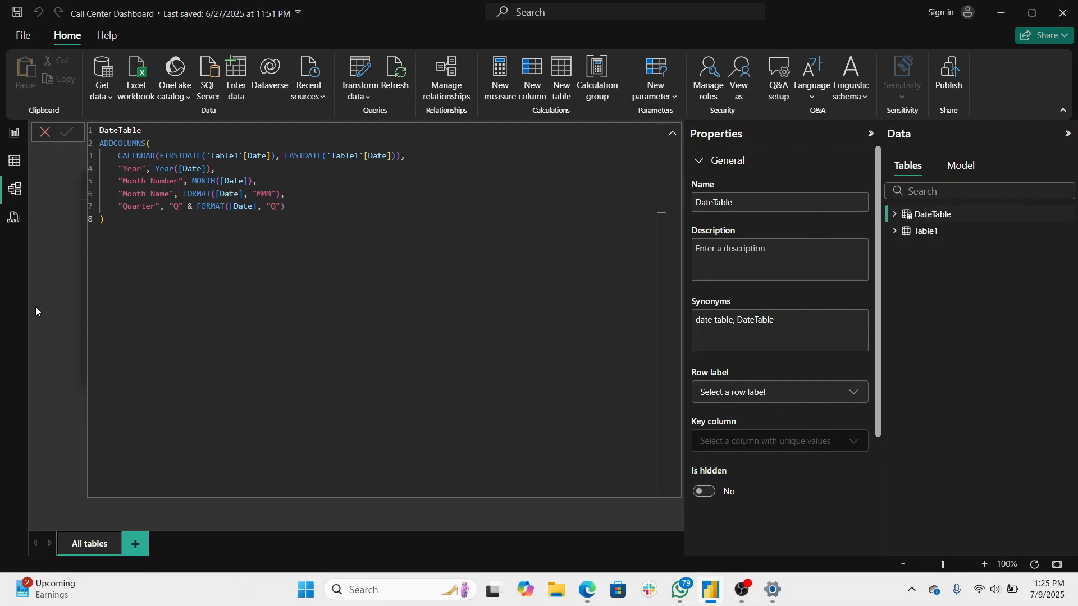
{"action": "left_click", "coordinate": [920, 231]}
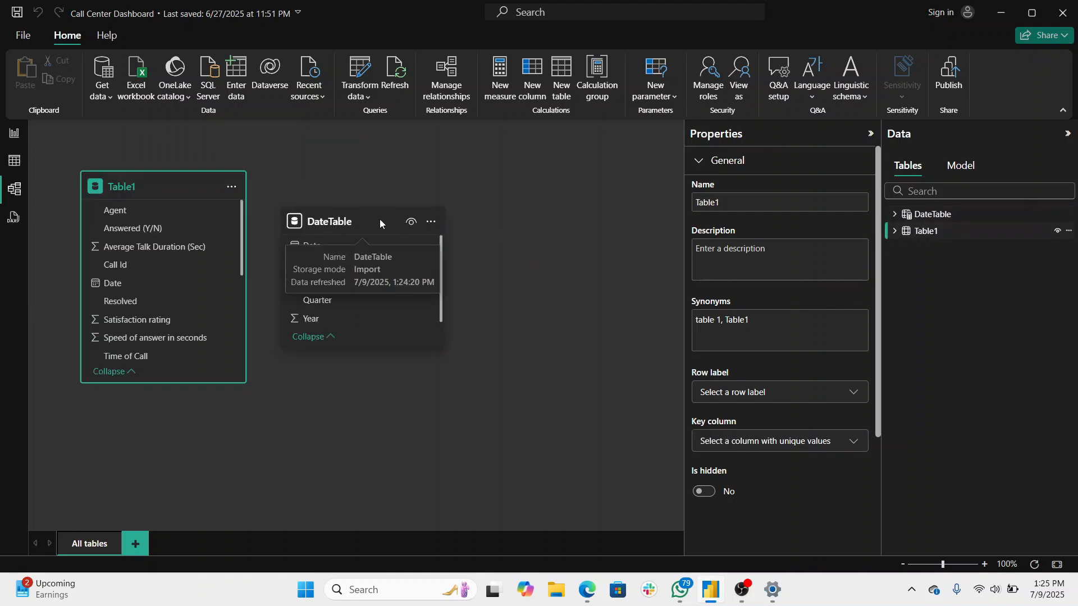
{"action": "left_click_drag", "start_coordinate": [380, 222], "coordinate": [503, 186]}
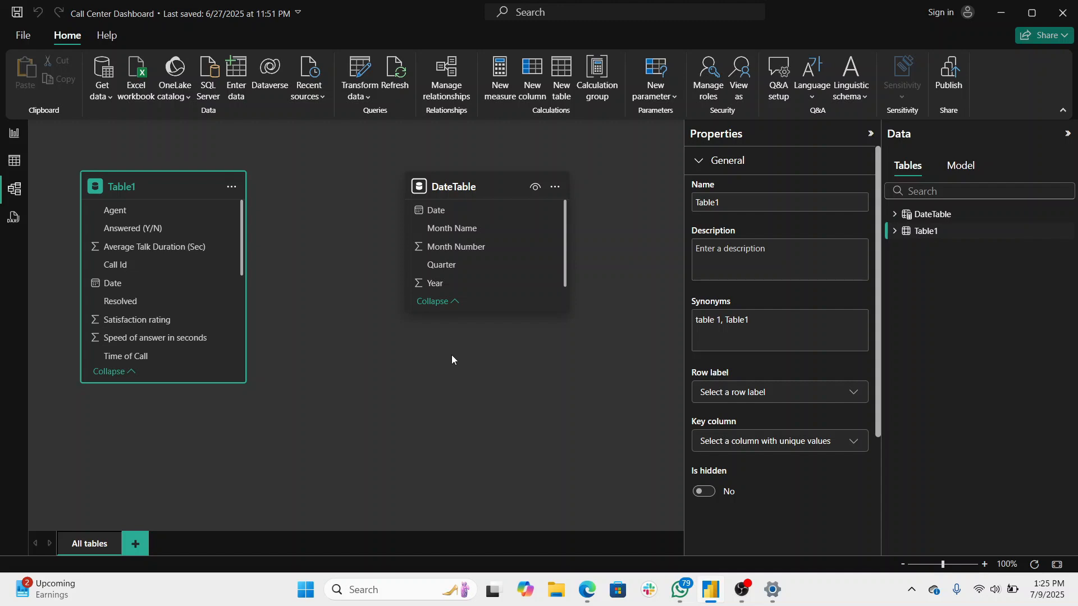
Step: Compare the Date columns of Table1 and DateTable in the table view, checking for repeated versus unique dates
{"action": "left_click", "coordinate": [15, 161]}
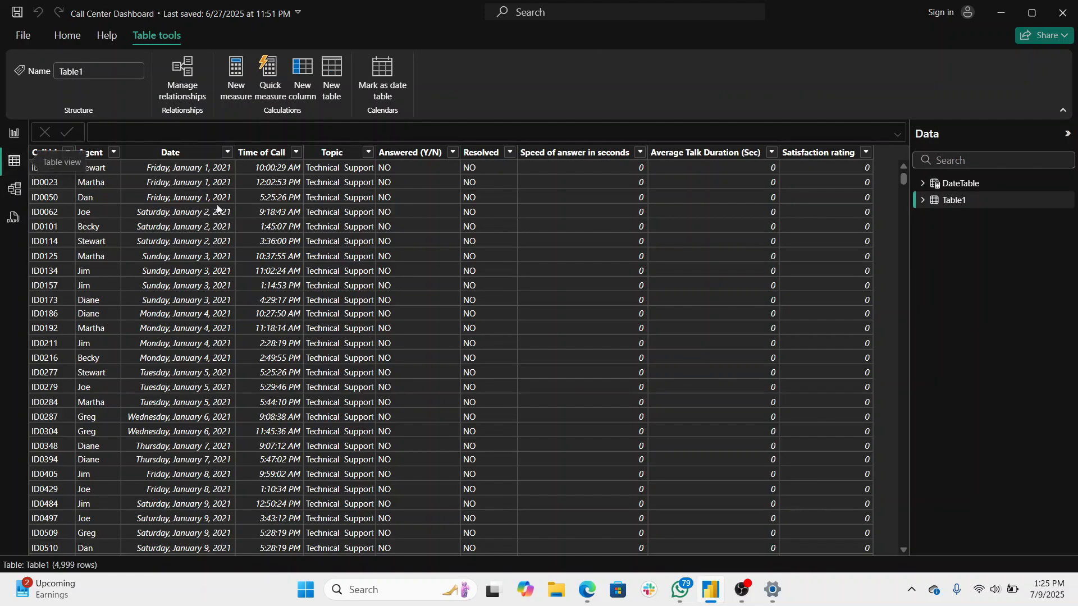
{"action": "left_click", "coordinate": [998, 191]}
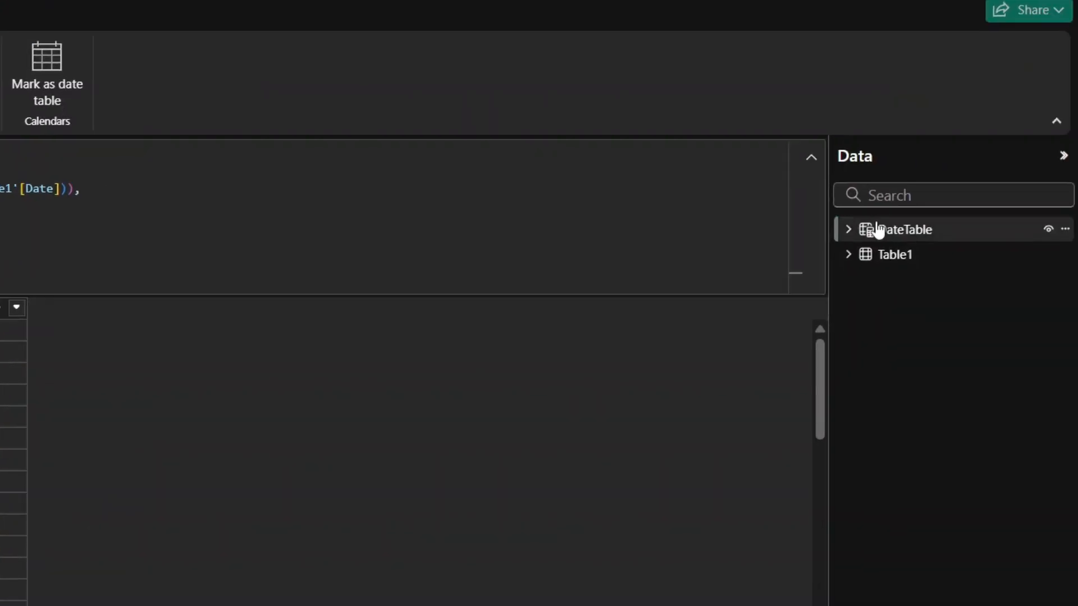
{"action": "left_click", "coordinate": [950, 259]}
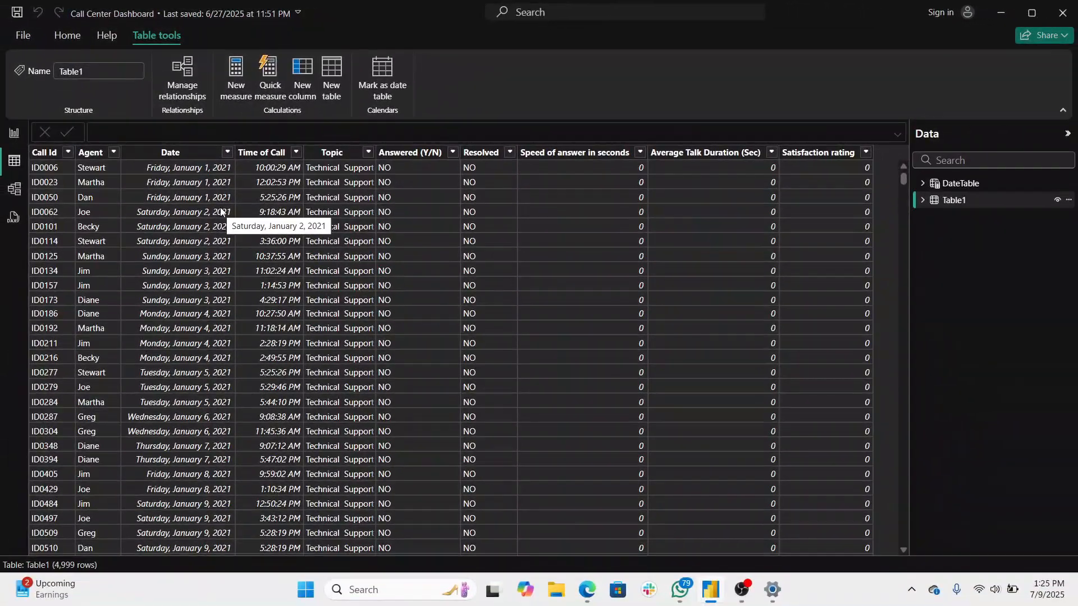
{"action": "left_click", "coordinate": [1024, 183]}
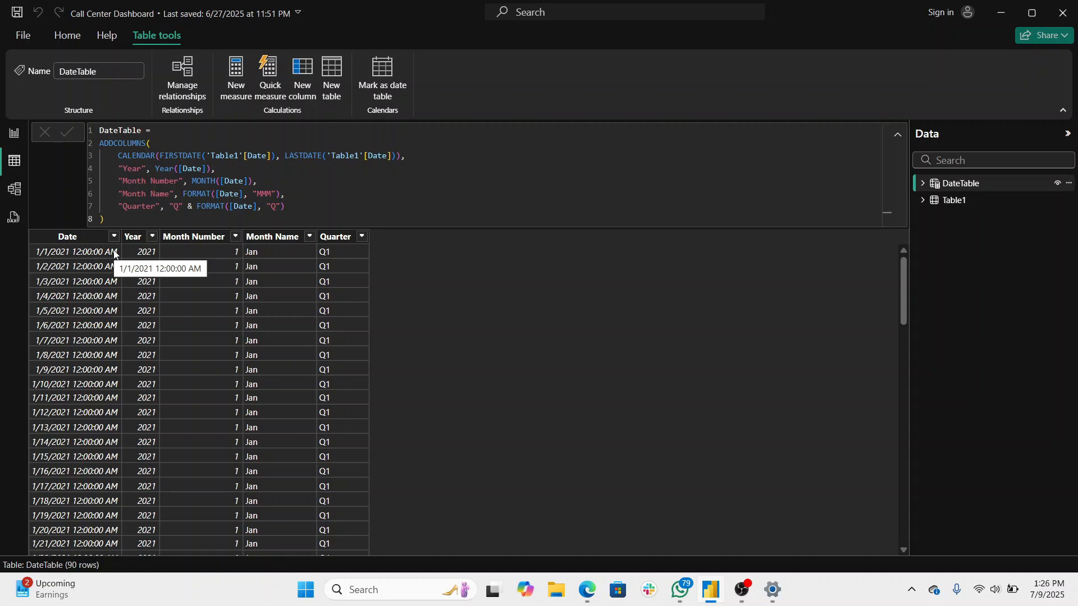
{"action": "left_click", "coordinate": [976, 203]}
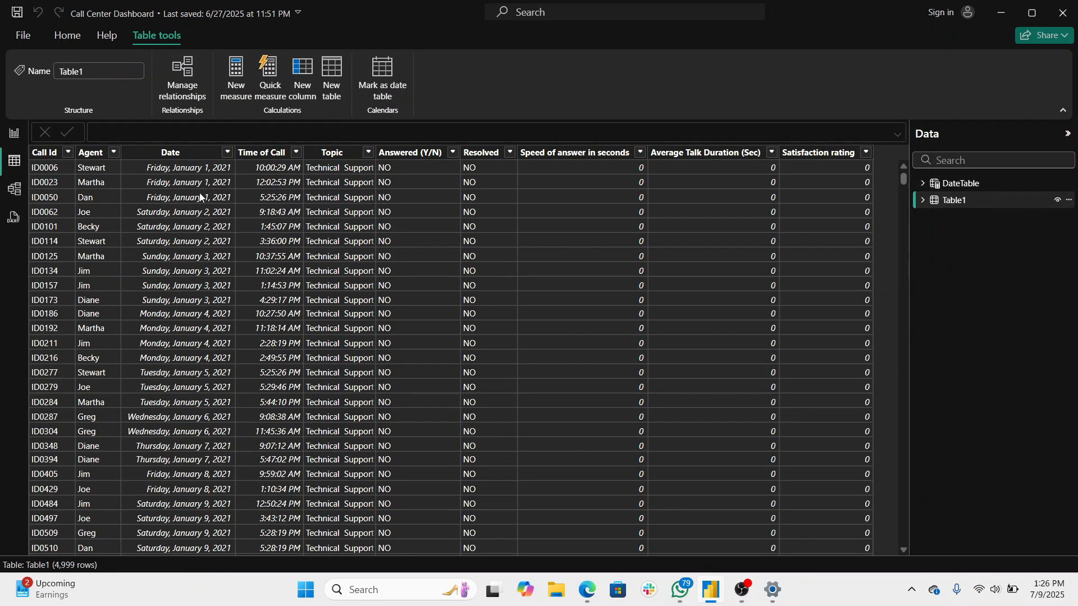
{"action": "left_click", "coordinate": [960, 183]}
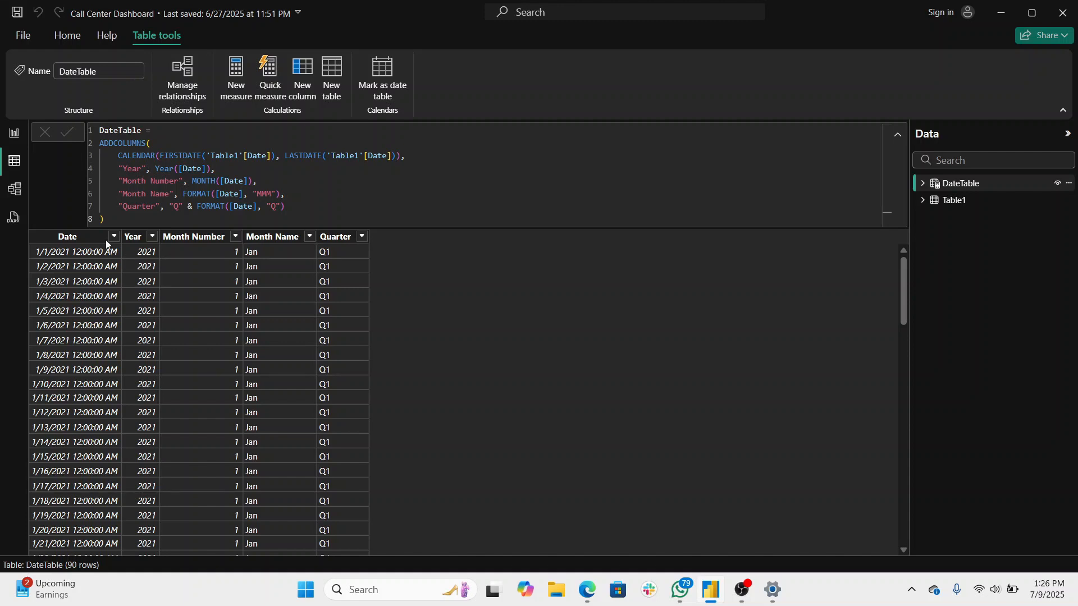
Step: Create and save an active one-to-many relationship from DateTable's Date to Table1's Date in the model, with single cross-filter direction
{"action": "left_click", "coordinate": [23, 195]}
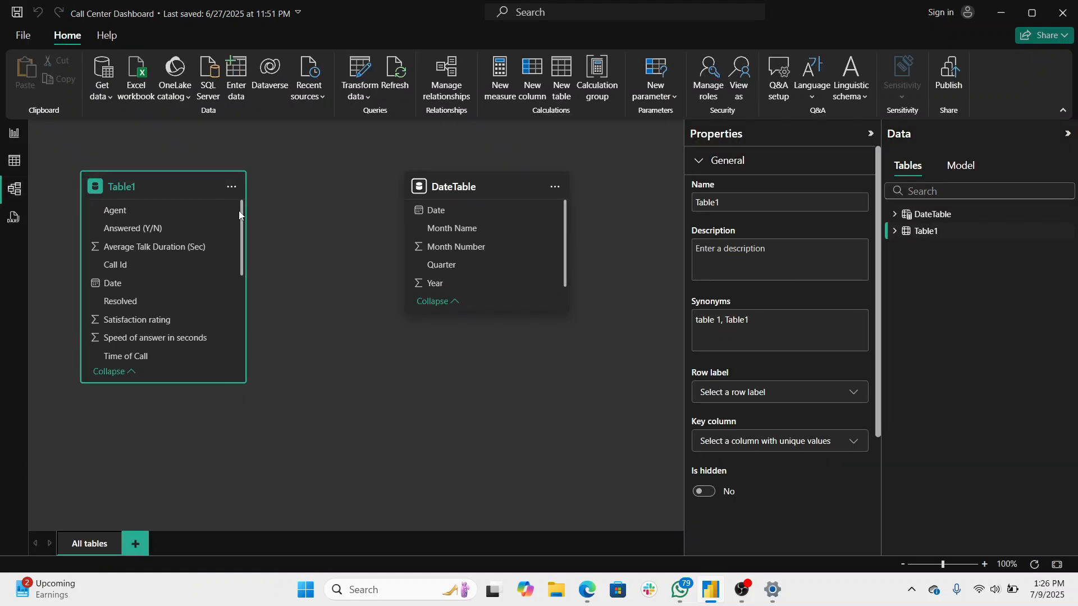
{"action": "left_click", "coordinate": [138, 285]}
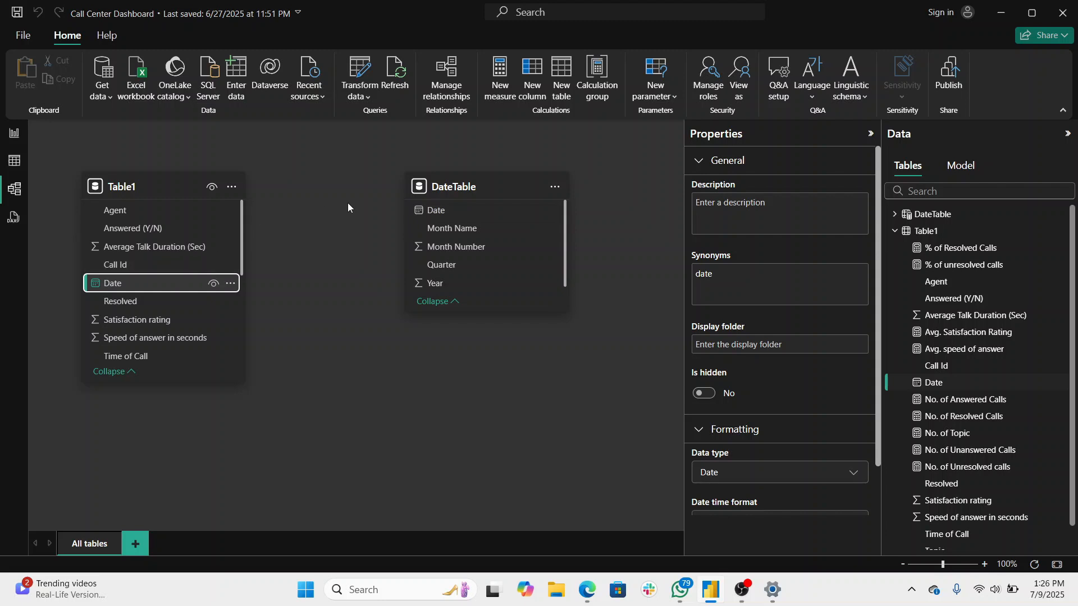
{"action": "left_click_drag", "start_coordinate": [445, 211], "coordinate": [180, 285]}
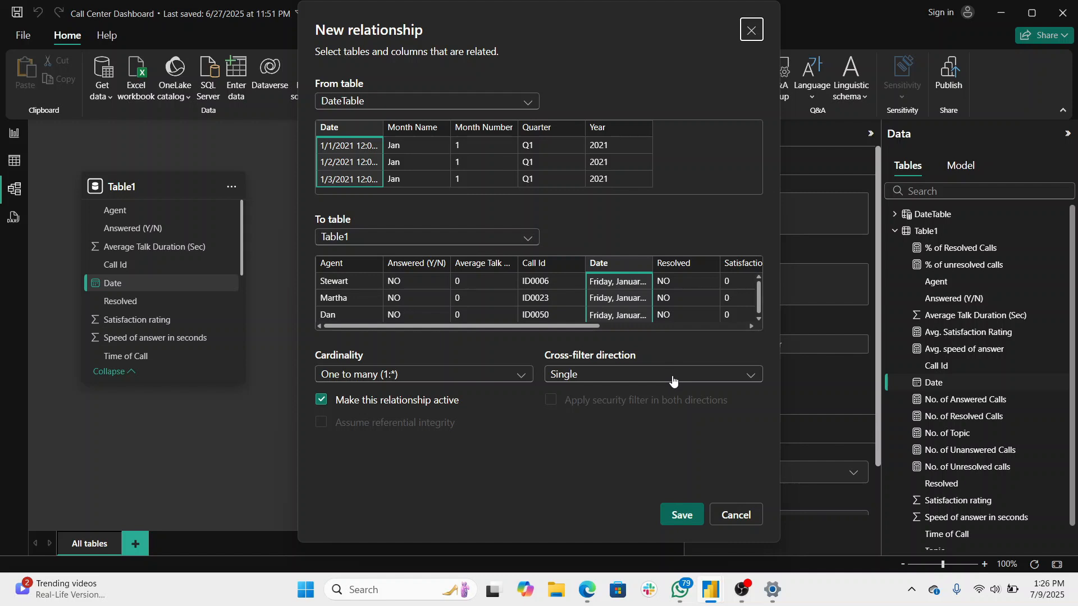
{"action": "left_click", "coordinate": [681, 516]}
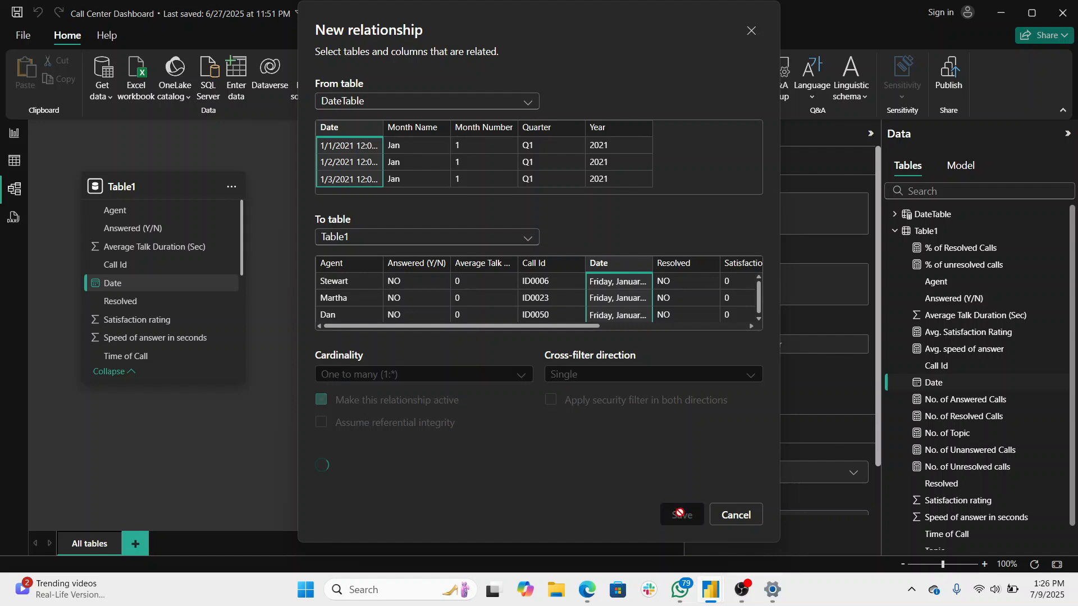